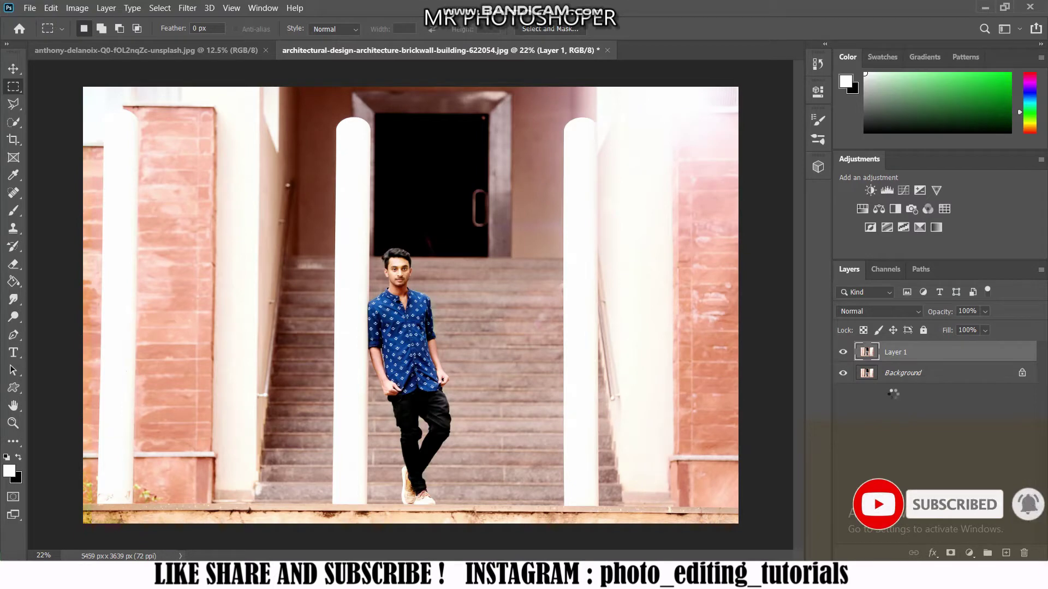
Step: Duplicate the staircase Background onto Layer 1, undoing and redoing the copy to check it
key(ctrl+z)
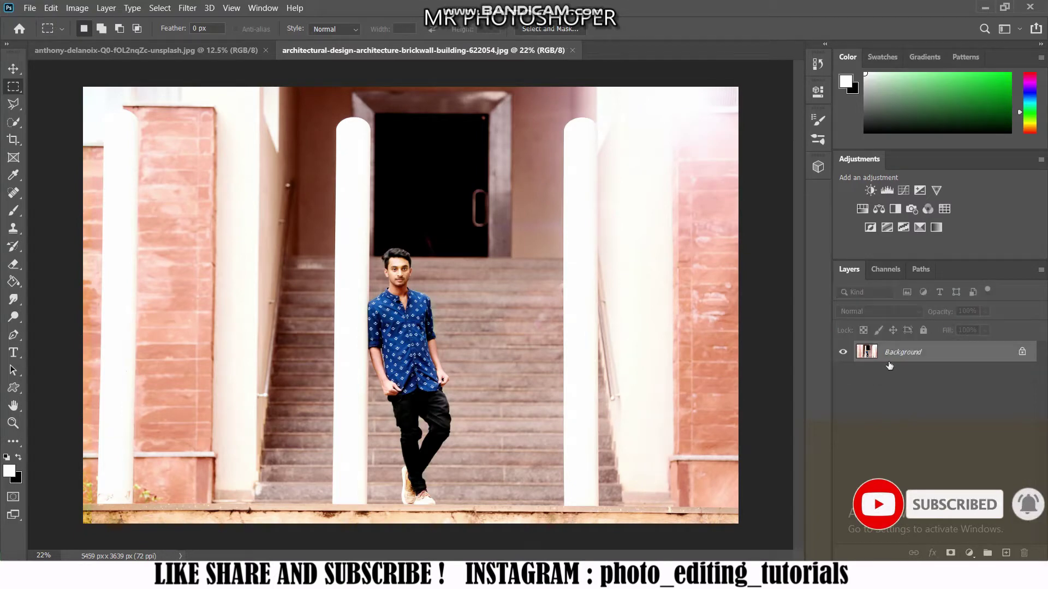
key(ctrl+j)
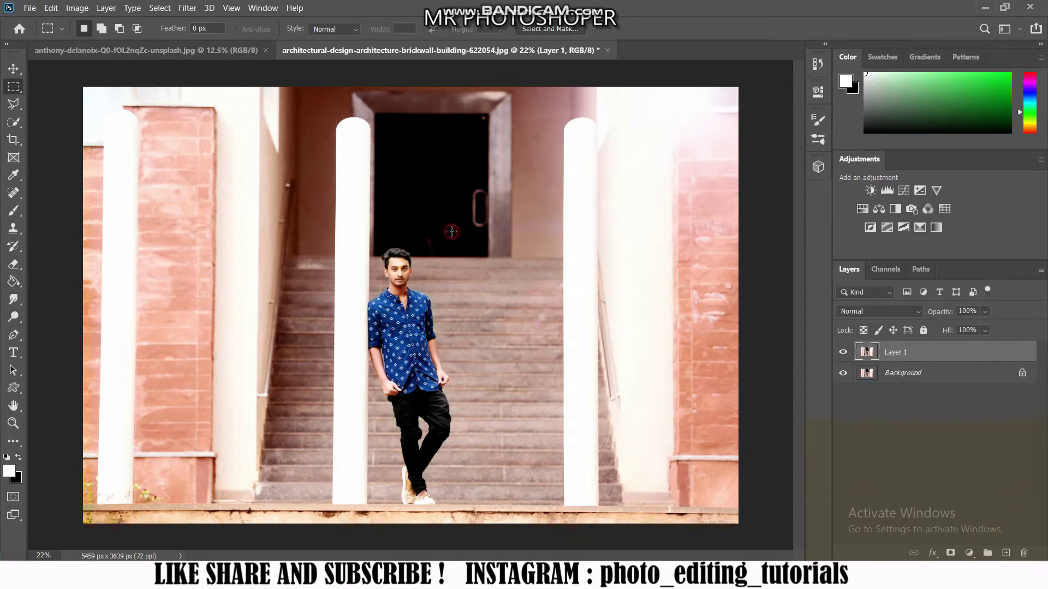
Step: Quick-select the man from head to shoes, then zoom in on him
click(14, 122)
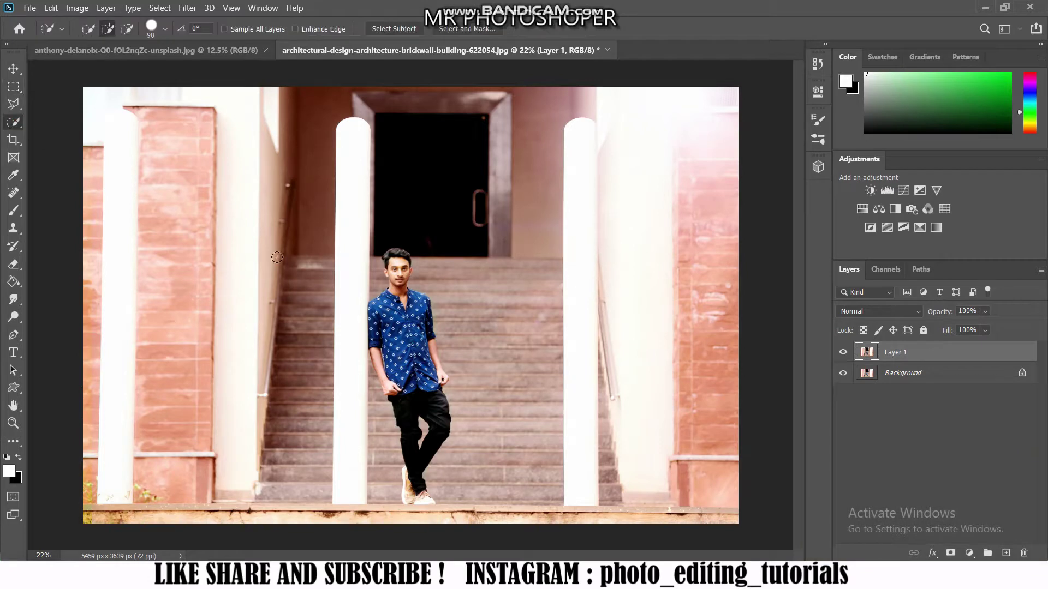
drag(397, 270, 421, 488)
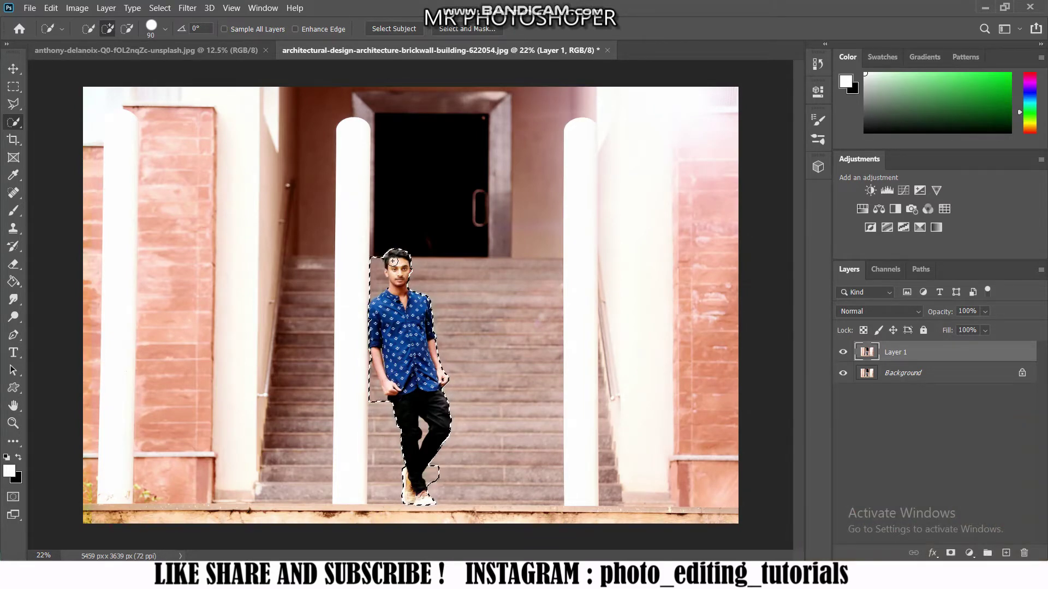
key(ctrl+plus)
Step: Zoom in on the shoes and subtract the stairs beside the shoe from the selection
key(ctrl+plus)
key(ctrl+plus)
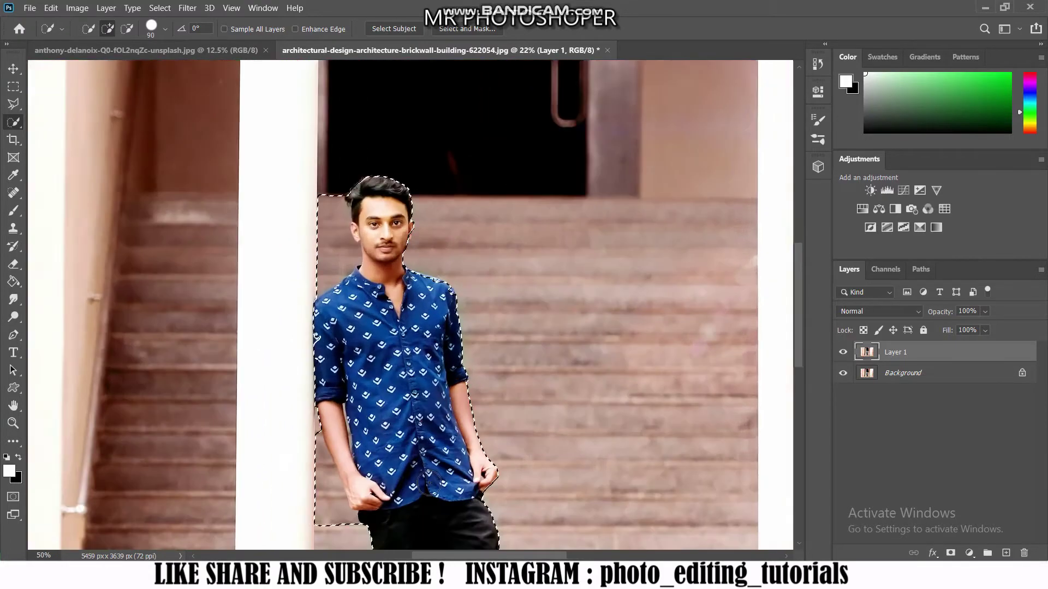
key(ctrl+plus)
scroll(785, 305, down, 4)
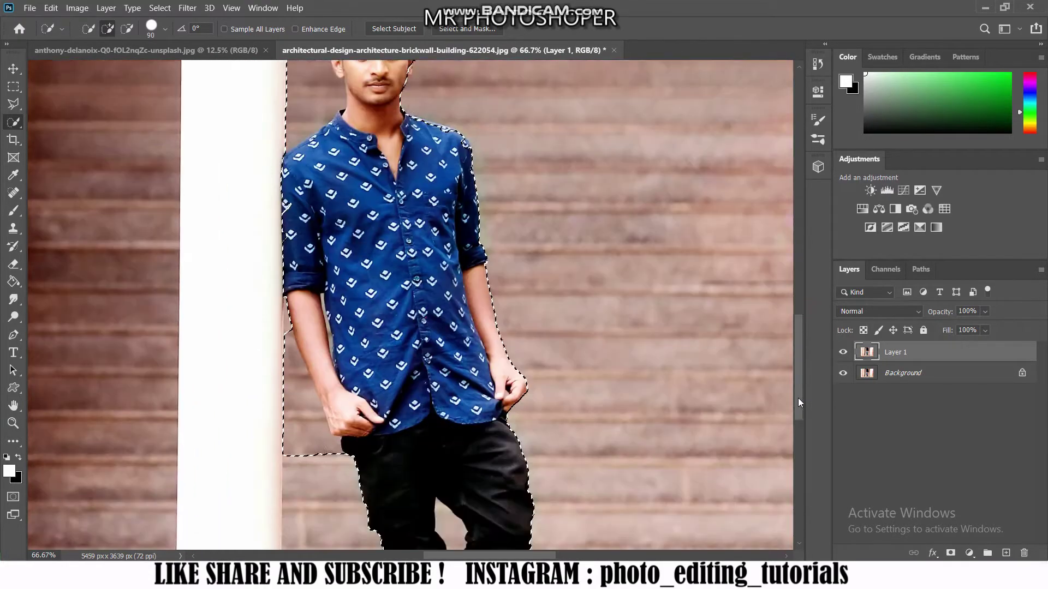
scroll(709, 295, down, 5)
scroll(479, 268, down, 3)
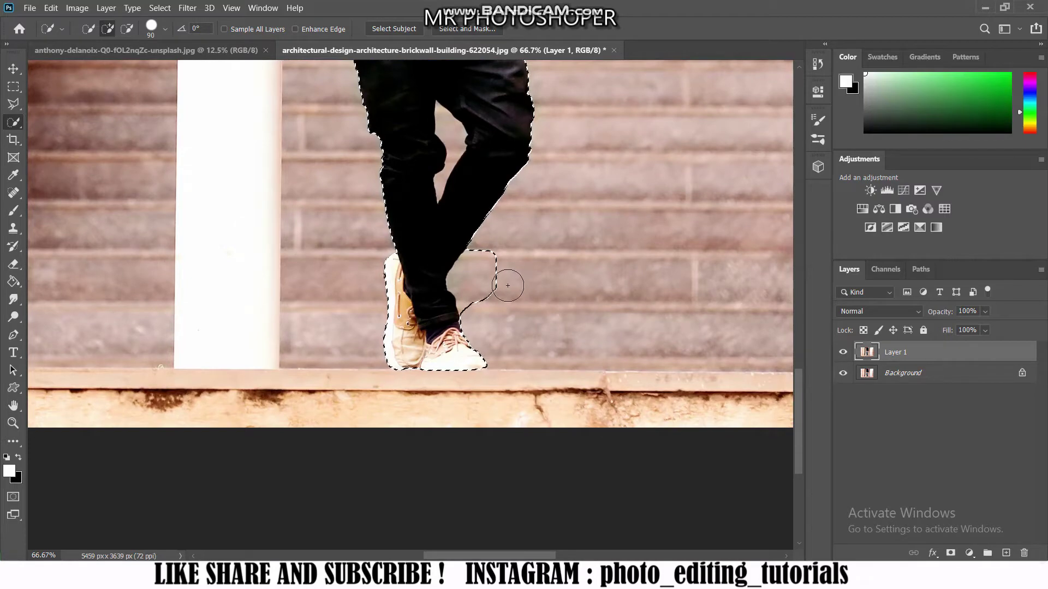
key(alt)
drag(494, 285, 473, 290)
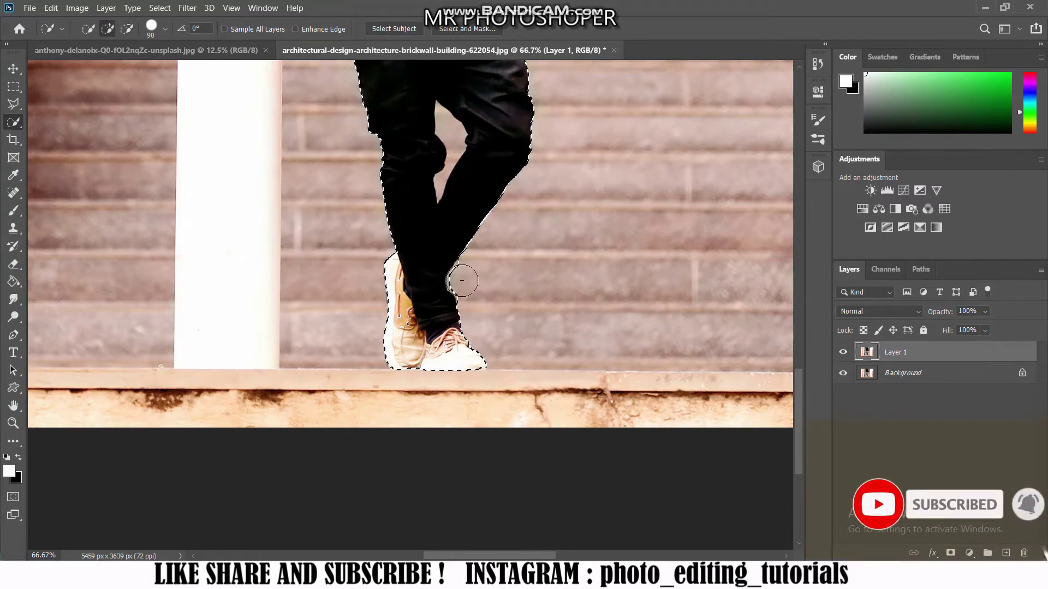
Step: With a smaller brush, subtract the gap between the man's legs from the selection
key(alt)
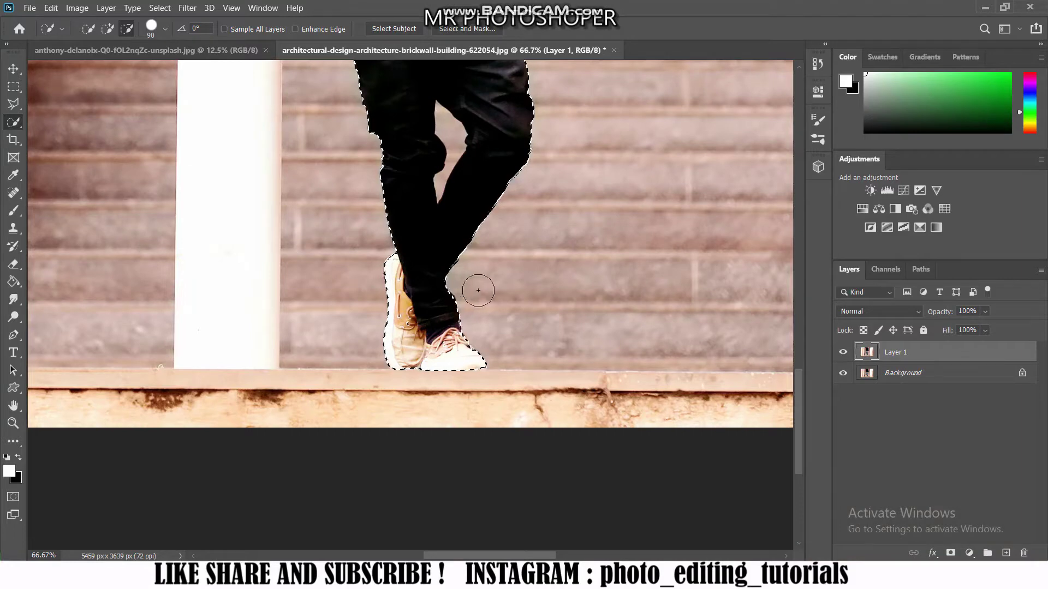
key(bracketleft)
key(bracketleft)
key(bracketleft)
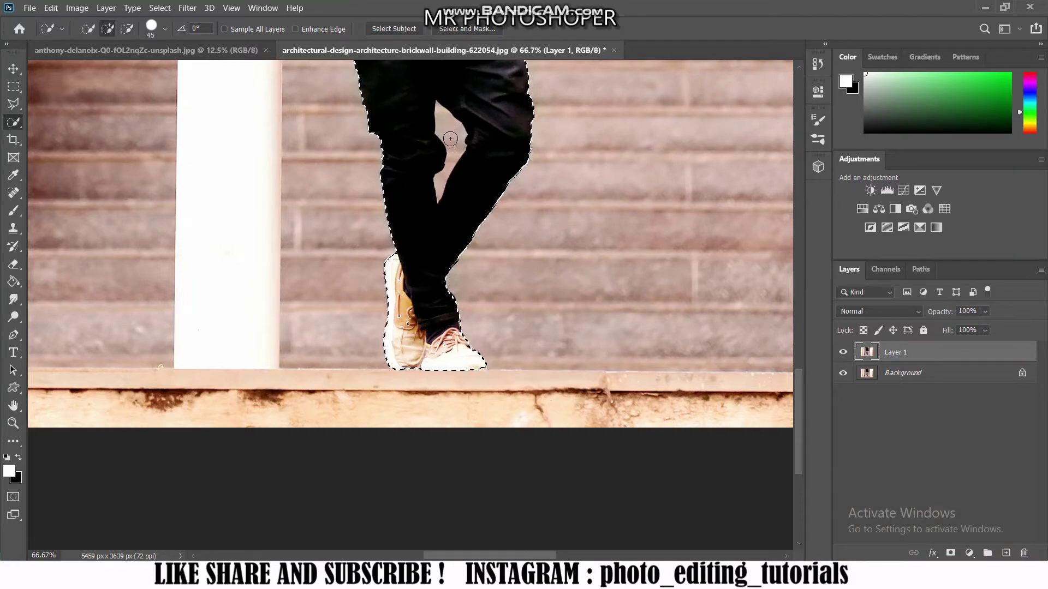
key(alt)
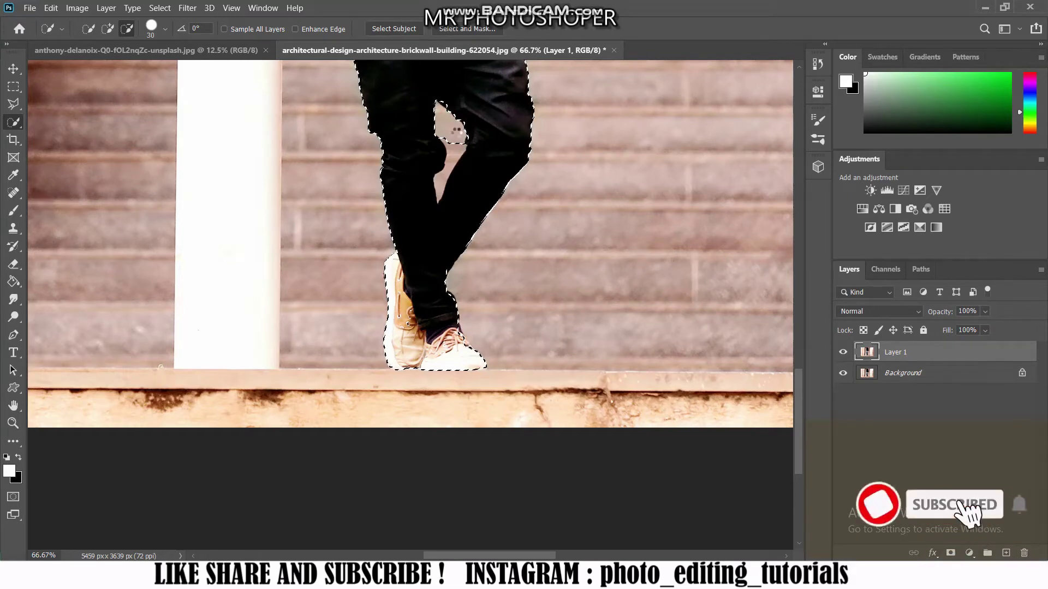
drag(456, 131, 449, 142)
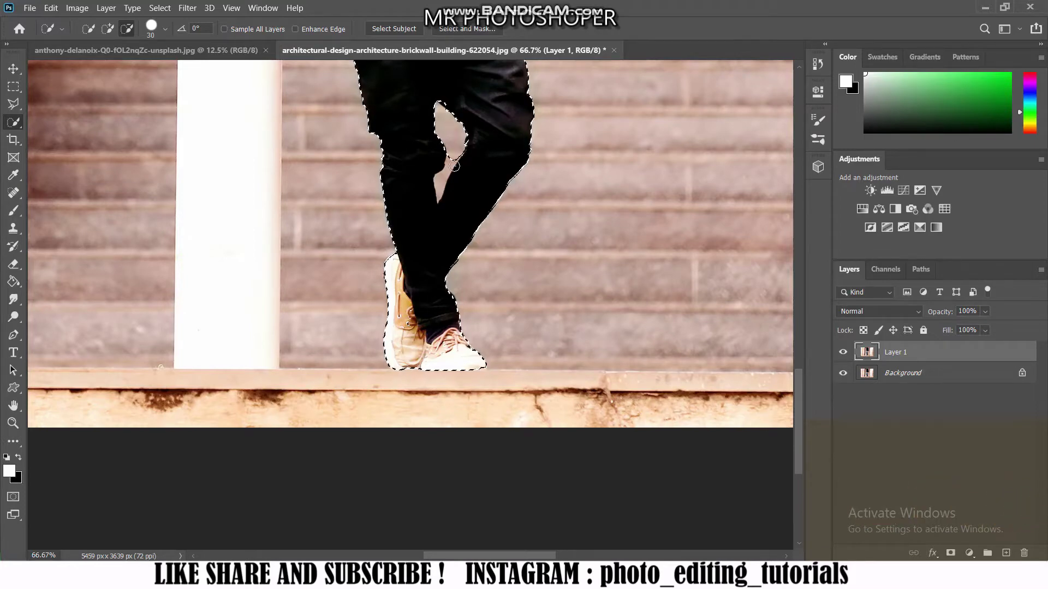
click(451, 160)
drag(445, 176, 439, 194)
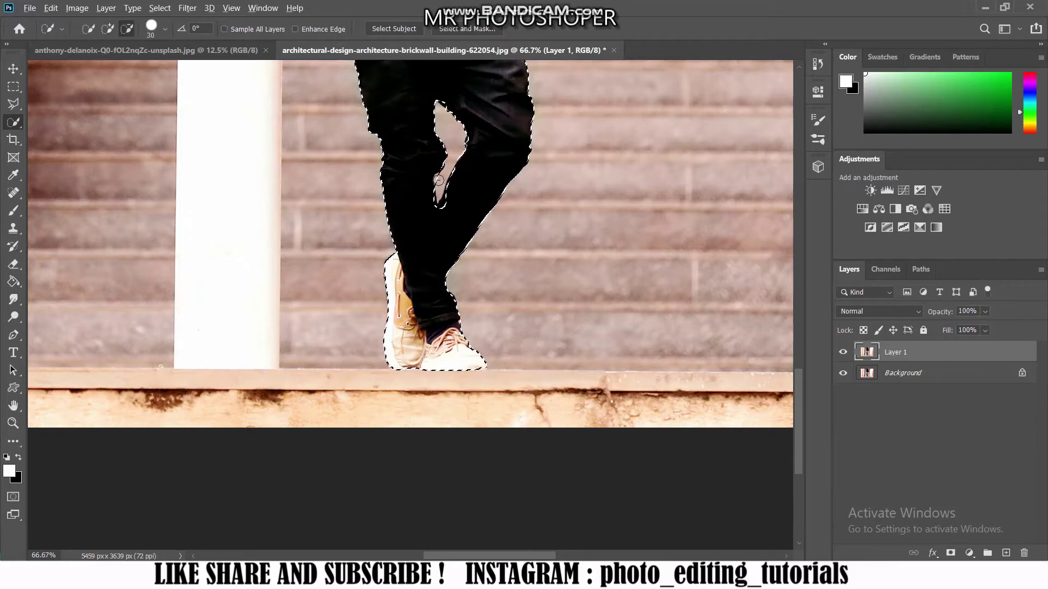
key(alt)
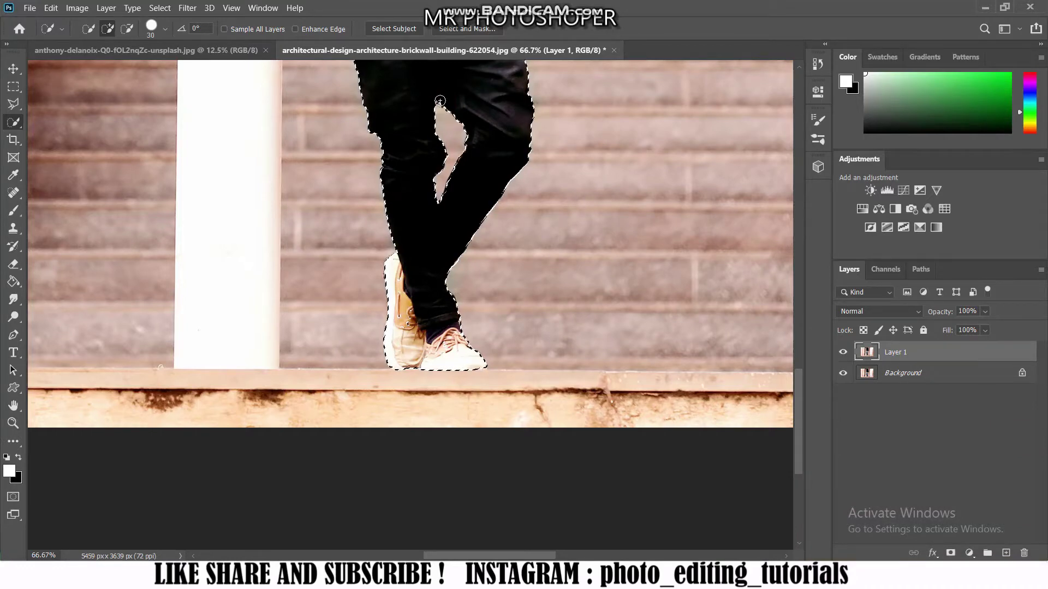
key(alt)
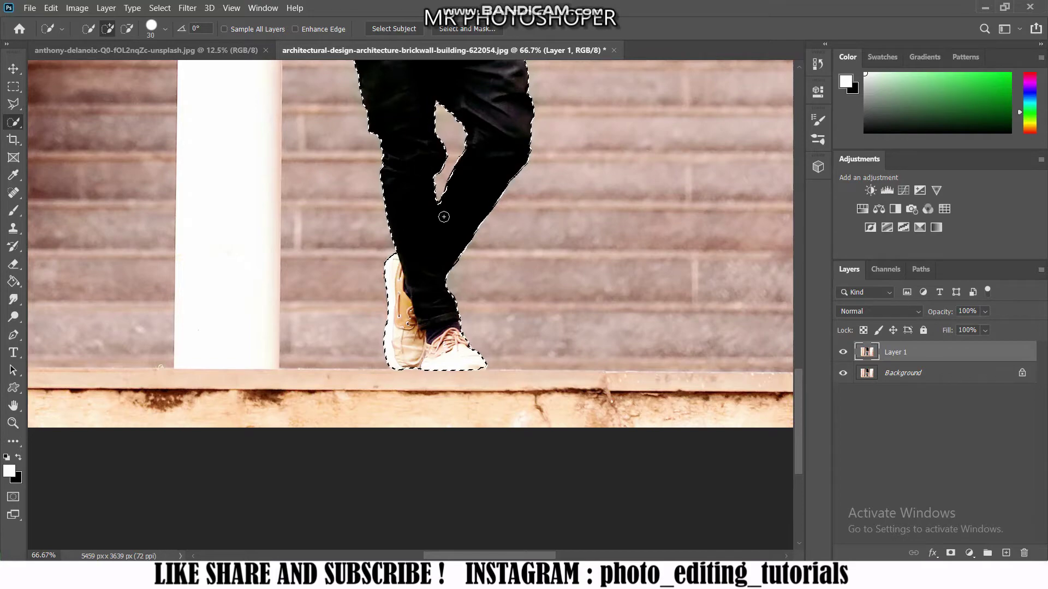
drag(796, 398, 787, 318)
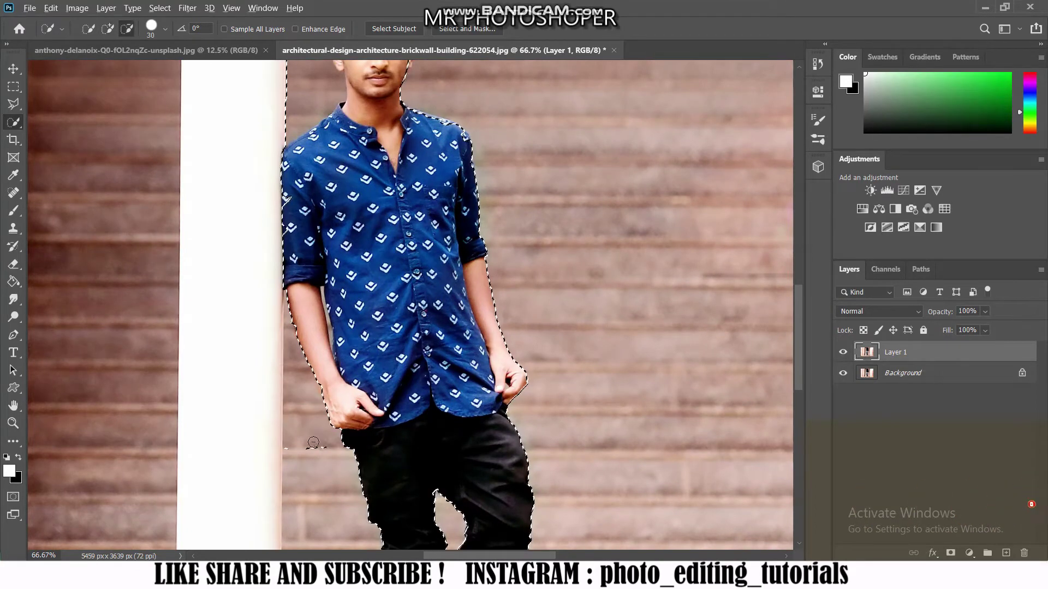
Step: Remove the background patch near the hand and refine the shoulder edge of the selection
mouse_move(308, 395)
mouse_down()
mouse_move(320, 452)
mouse_move(292, 331)
mouse_up()
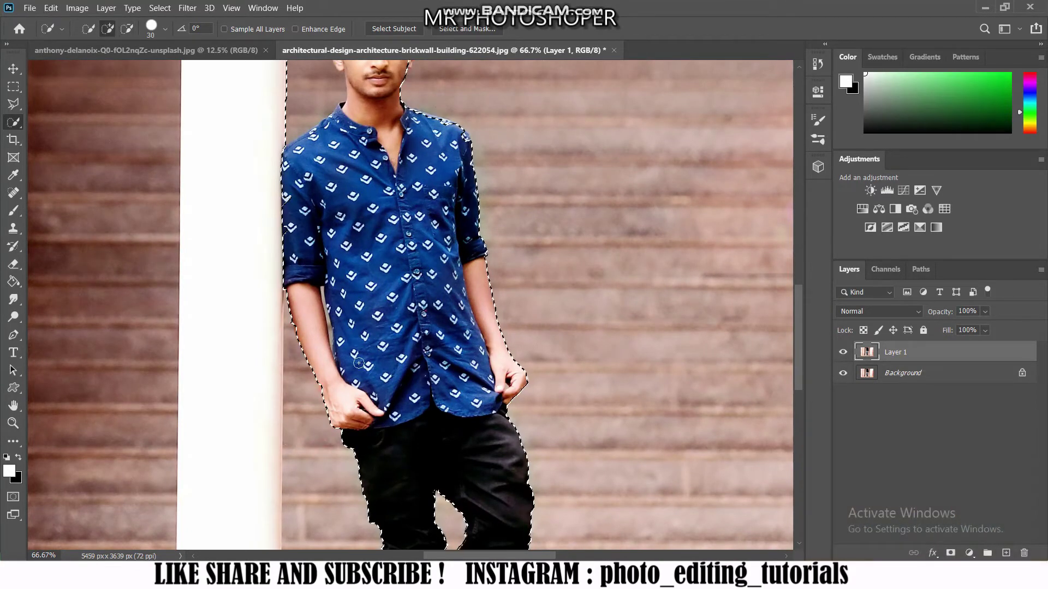
key(alt)
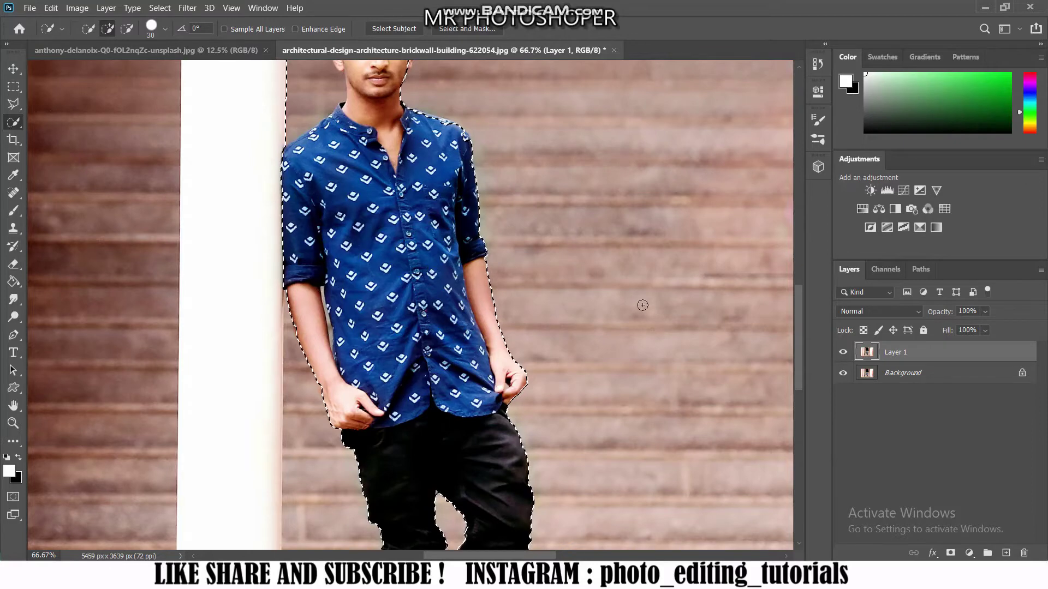
drag(796, 355, 797, 326)
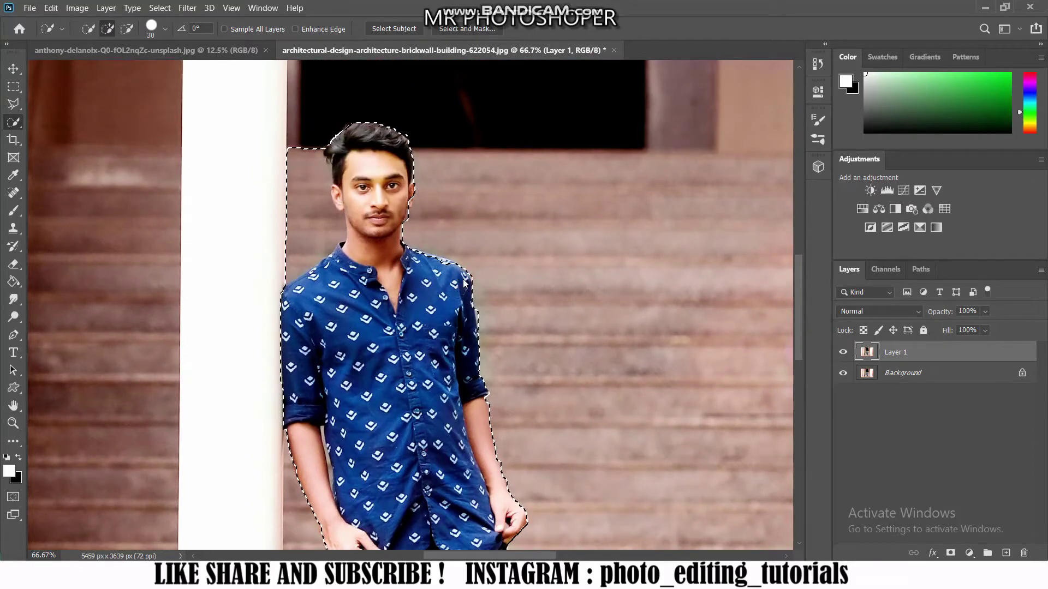
drag(454, 270, 435, 264)
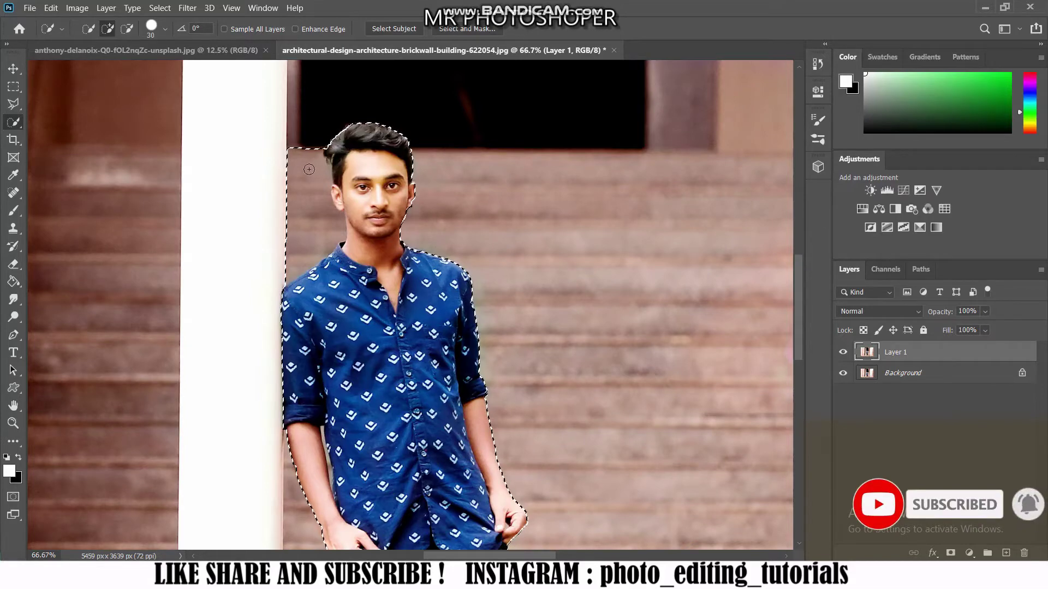
Step: Remove the stairs left of the head, trim the hair edge, and add a layer mask
click(309, 170)
drag(308, 169, 311, 160)
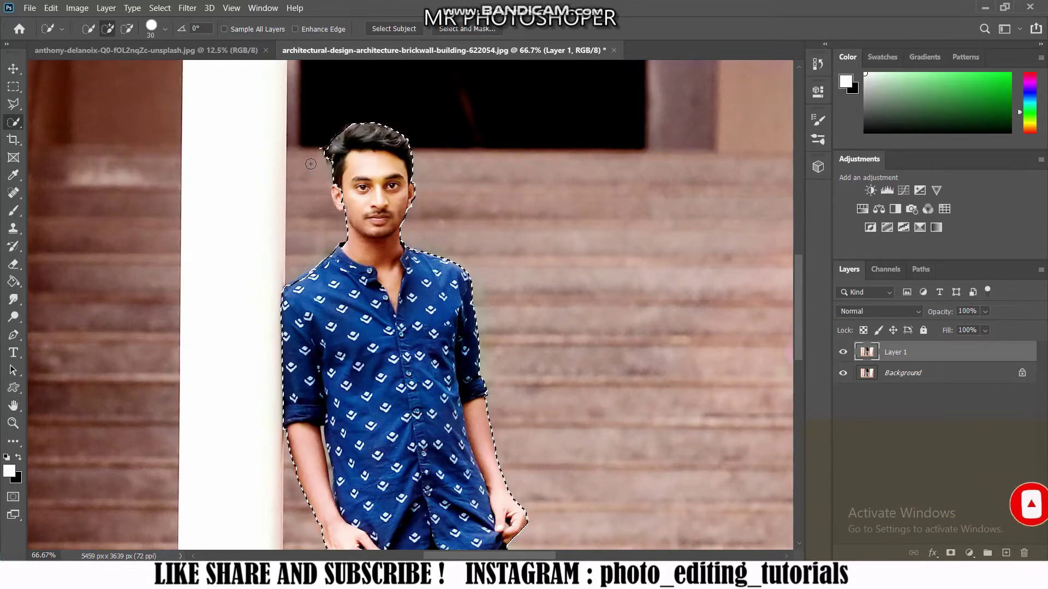
alt+click(318, 145)
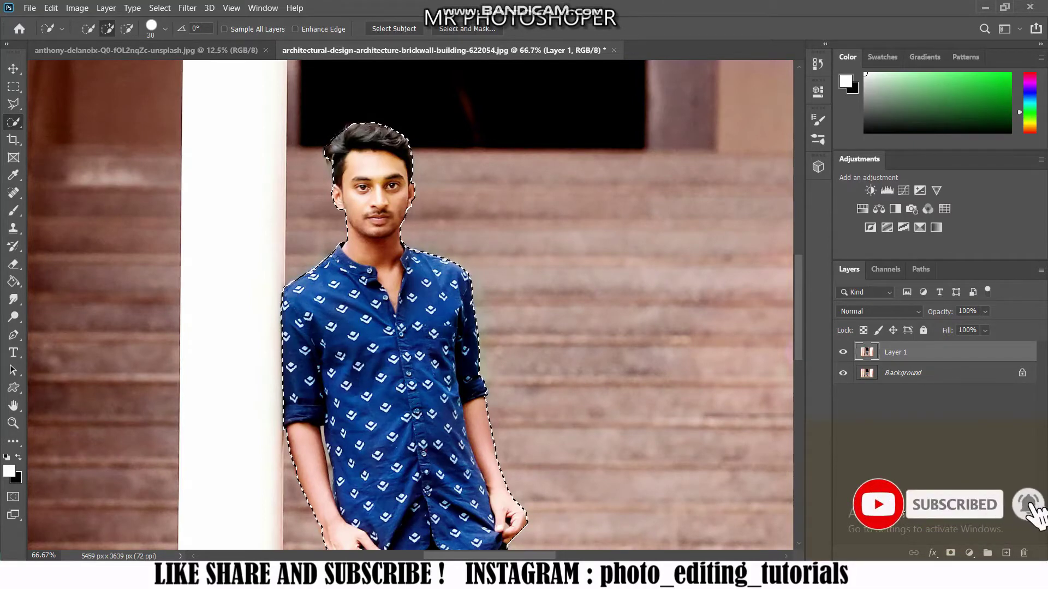
click(952, 553)
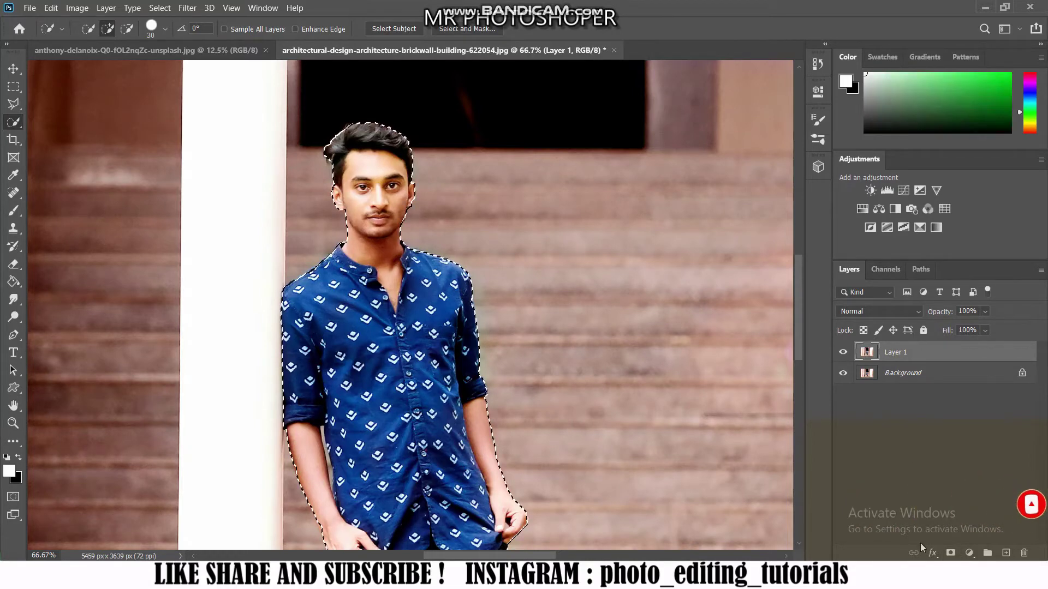
Step: Invert Layer 1's mask, hide the staircase Background, and zoom in to inspect the edges
key(ctrl+i)
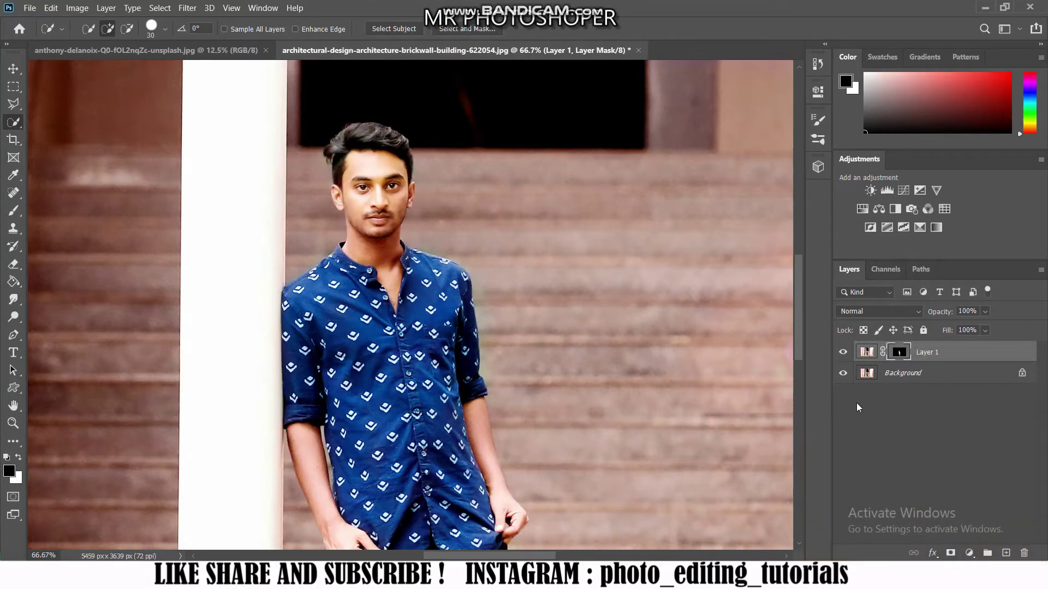
click(844, 376)
mouse_move(795, 326)
mouse_down()
mouse_move(803, 379)
mouse_move(806, 337)
mouse_move(800, 364)
mouse_up()
key(ctrl+plus)
key(ctrl+plus)
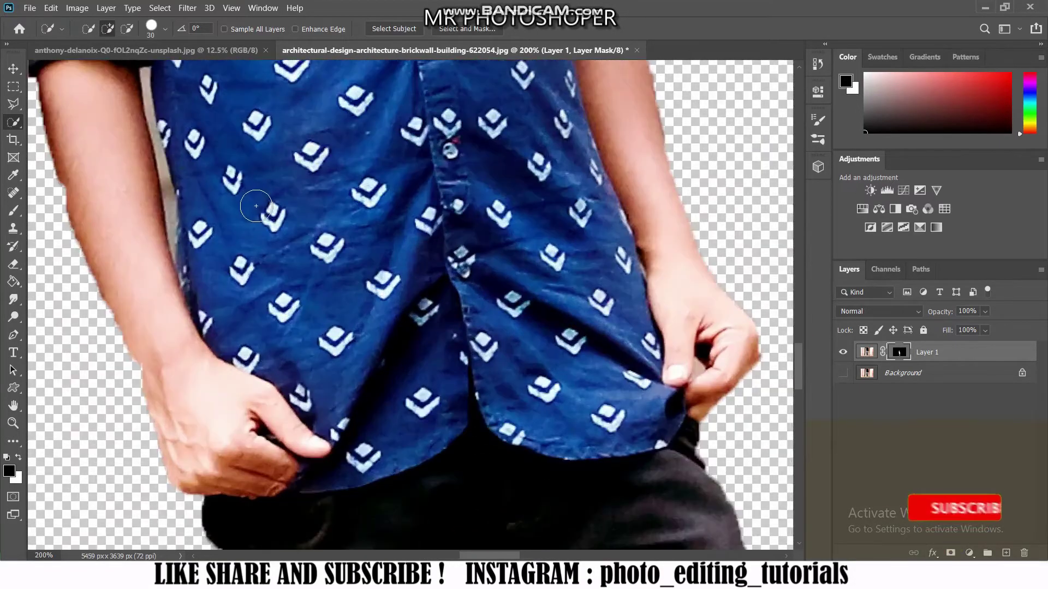
scroll(502, 538, left, 5)
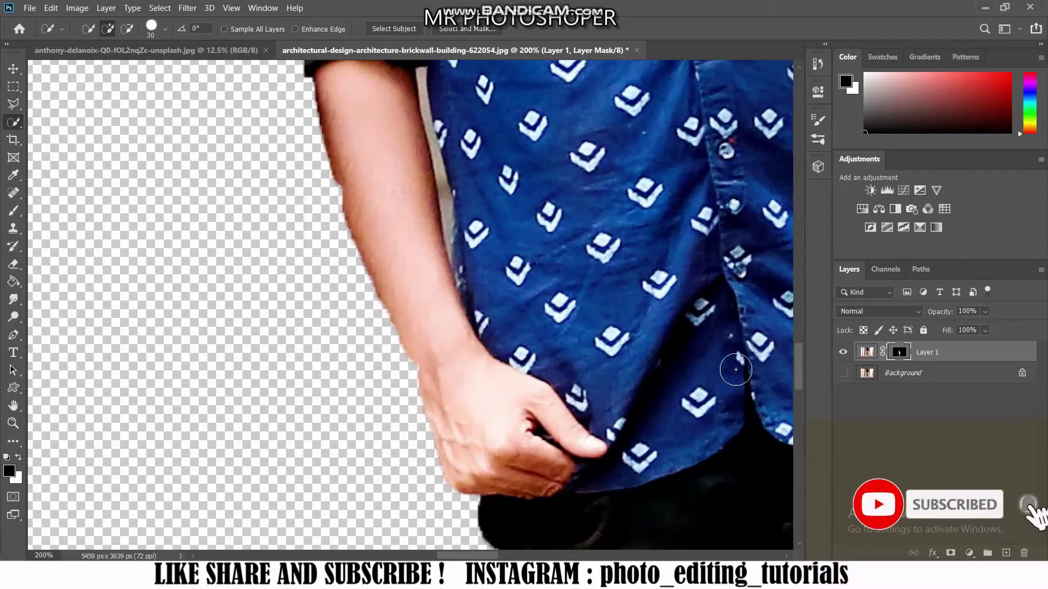
drag(798, 368, 797, 357)
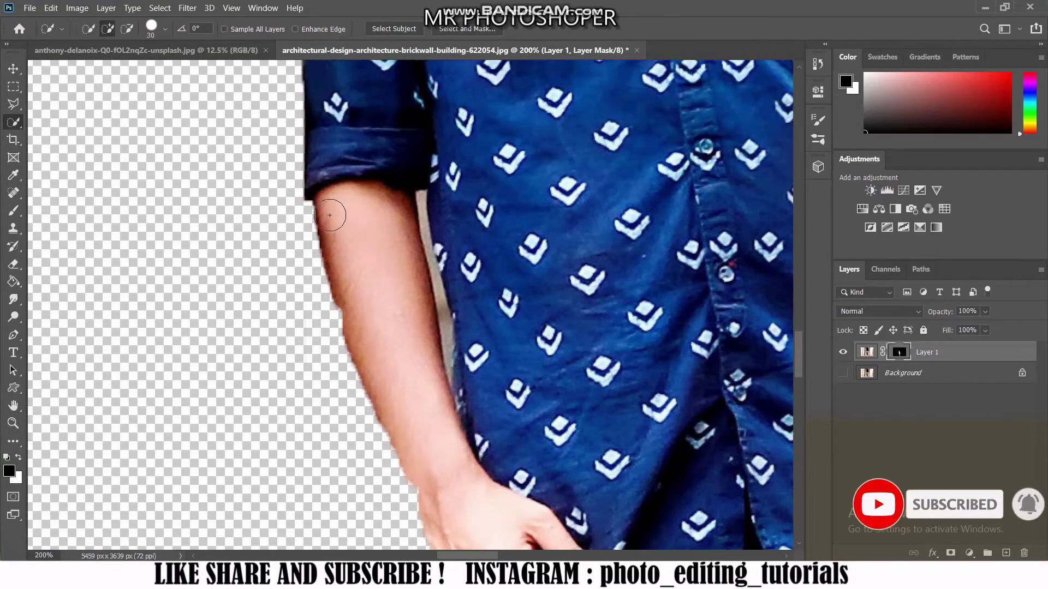
Step: Trace a closed Pen path around the grey strip between the man's arm and shirt
click(13, 334)
right_click(13, 335)
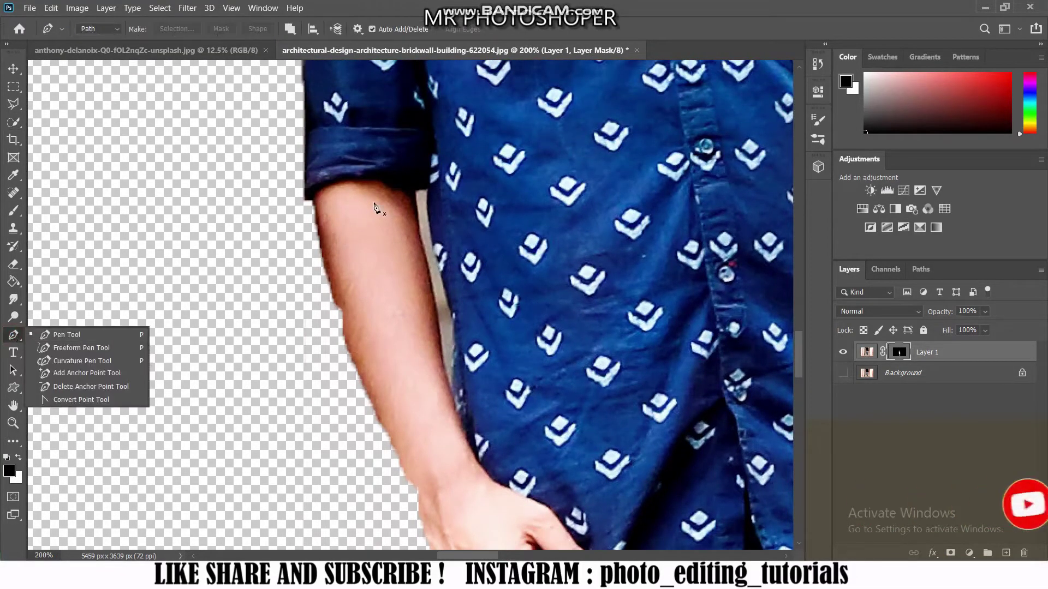
click(414, 191)
click(420, 240)
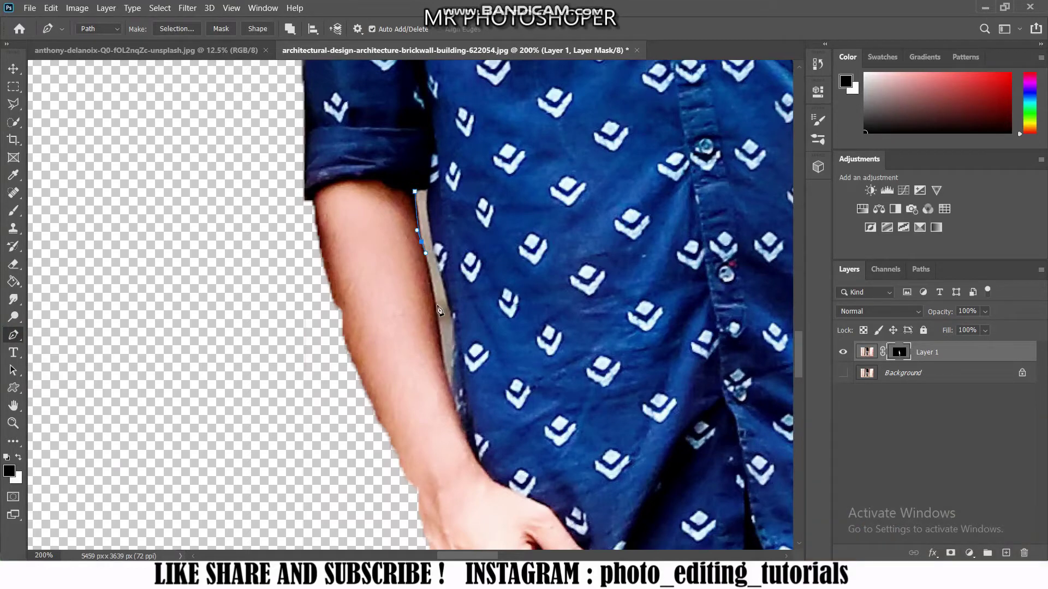
click(441, 352)
click(453, 396)
click(456, 365)
click(457, 326)
drag(448, 294, 442, 267)
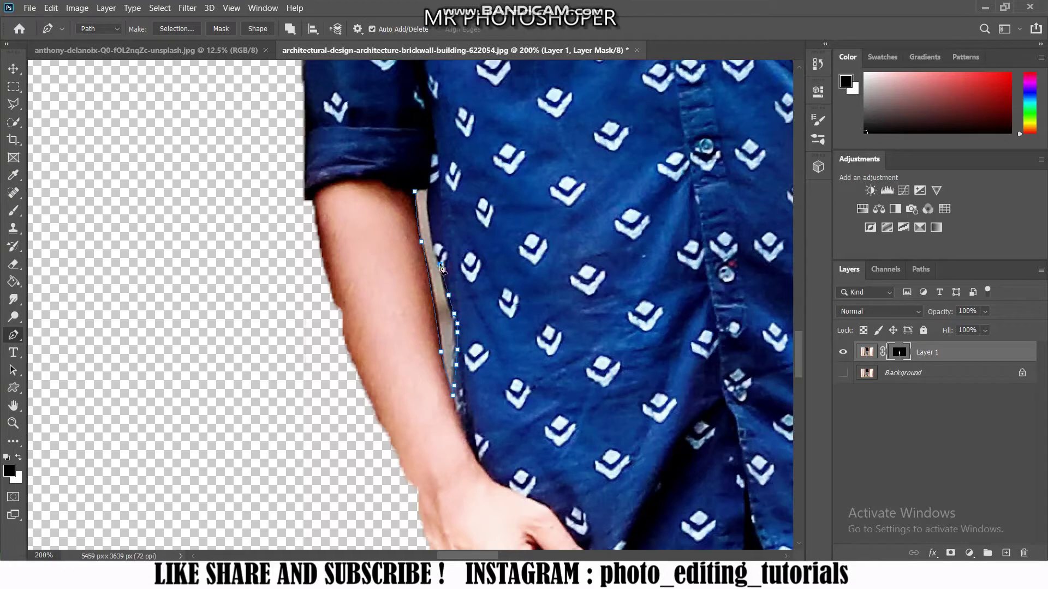
click(430, 214)
click(429, 188)
click(413, 189)
Step: Convert the path to a selection, paint it black on the mask, and deselect
right_click(436, 228)
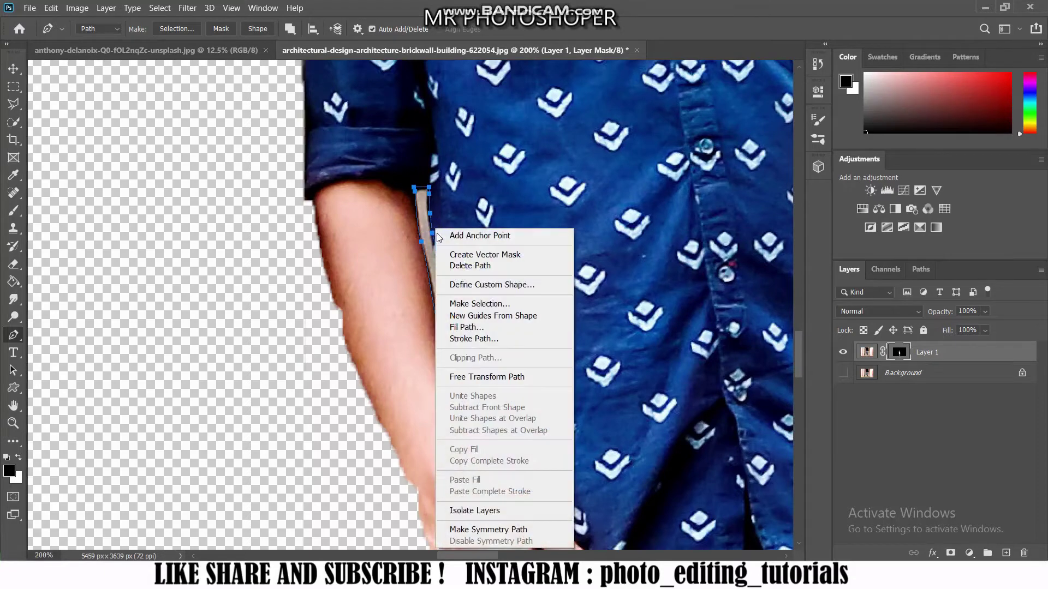
click(460, 303)
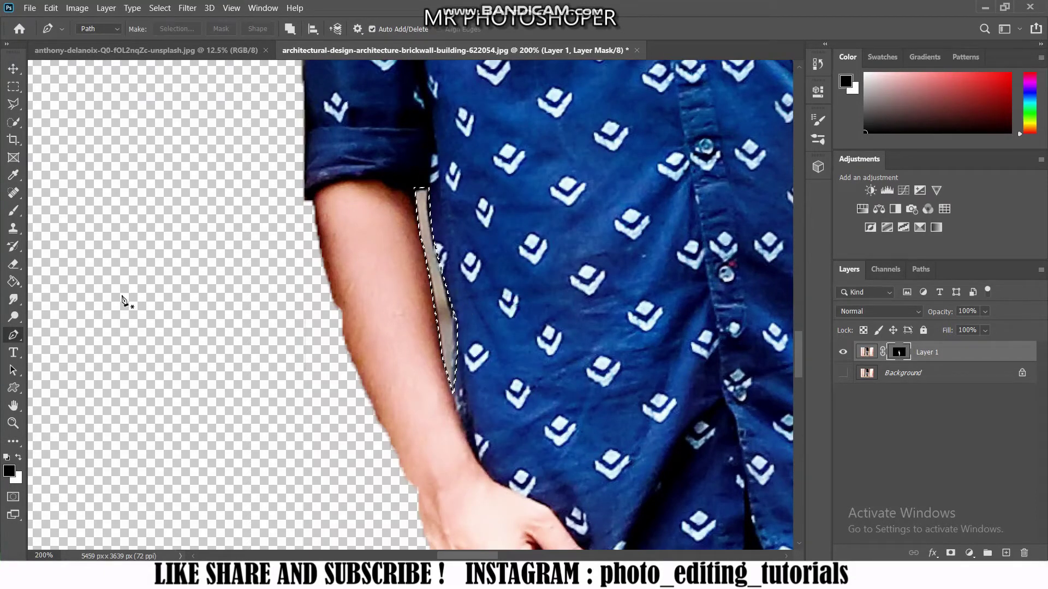
click(19, 212)
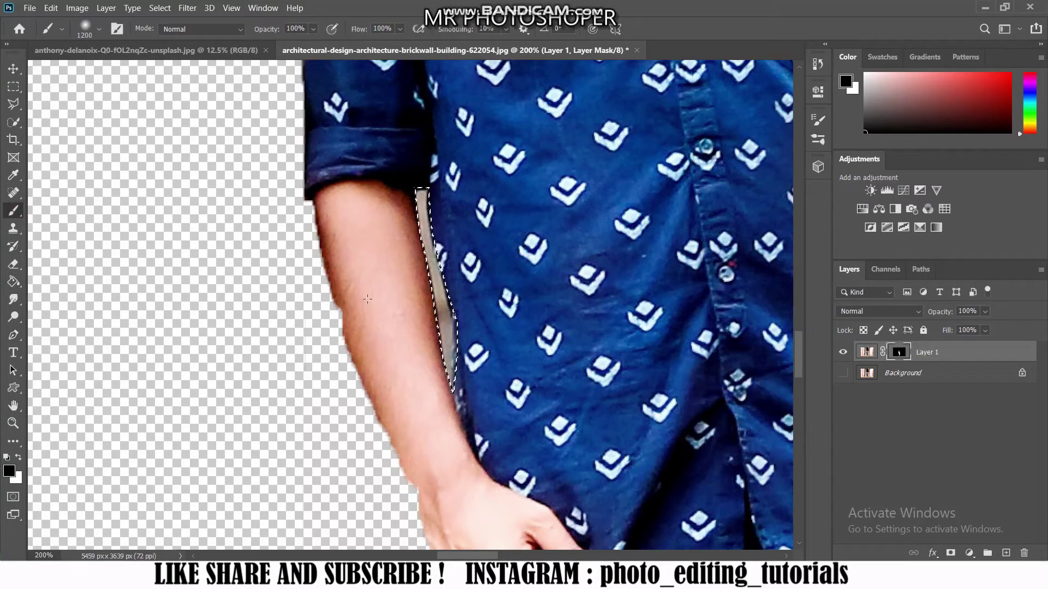
click(477, 255)
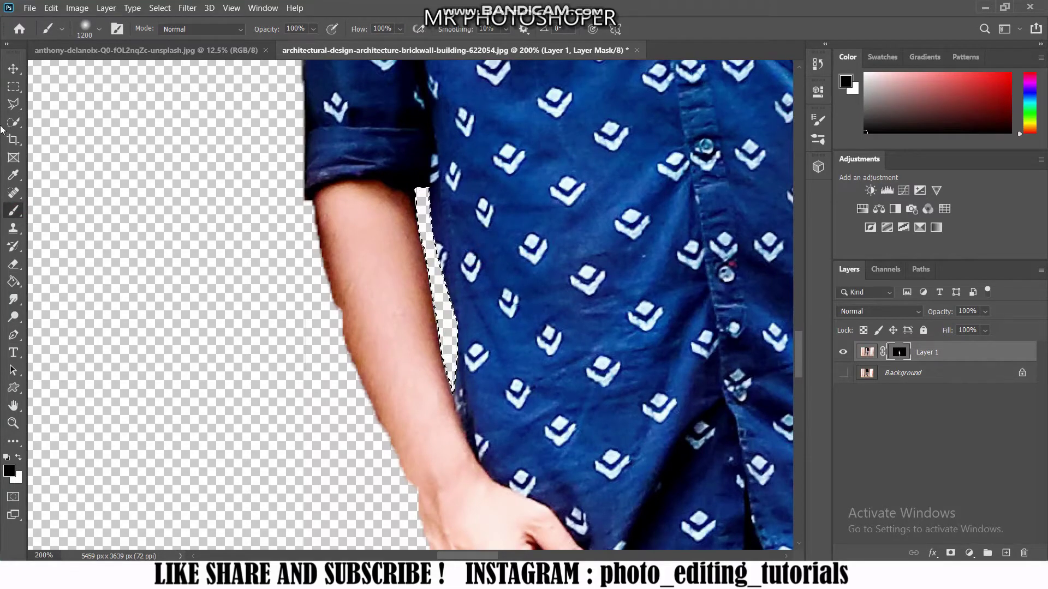
click(13, 86)
click(164, 188)
Step: Zoom out and drag the cut-out man into the Eiffel Tower photo
key(ctrl+minus)
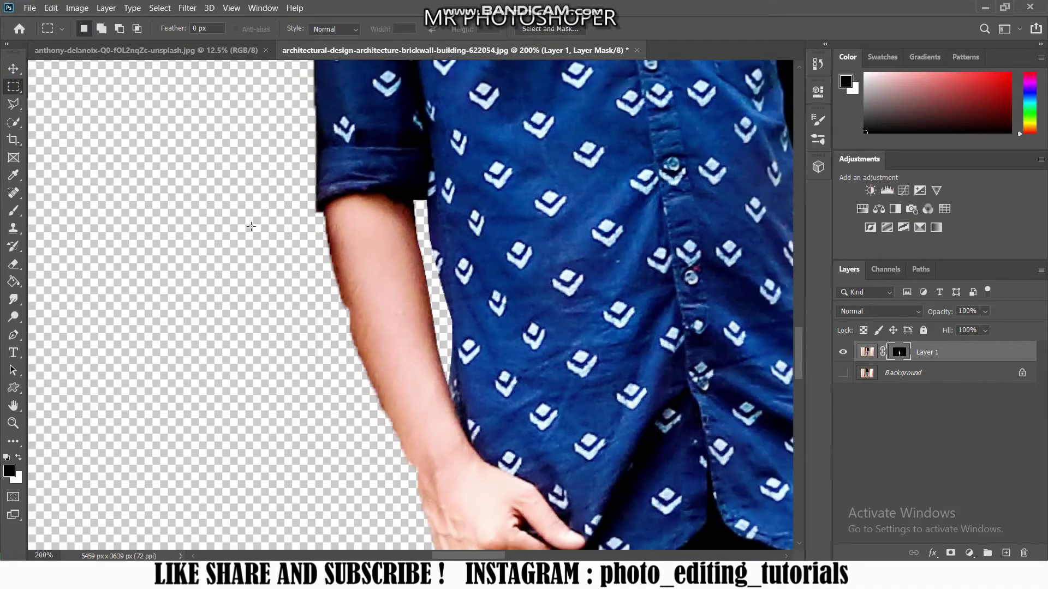
key(ctrl+minus)
key(ctrl+minus)
key(ctrl+minus)
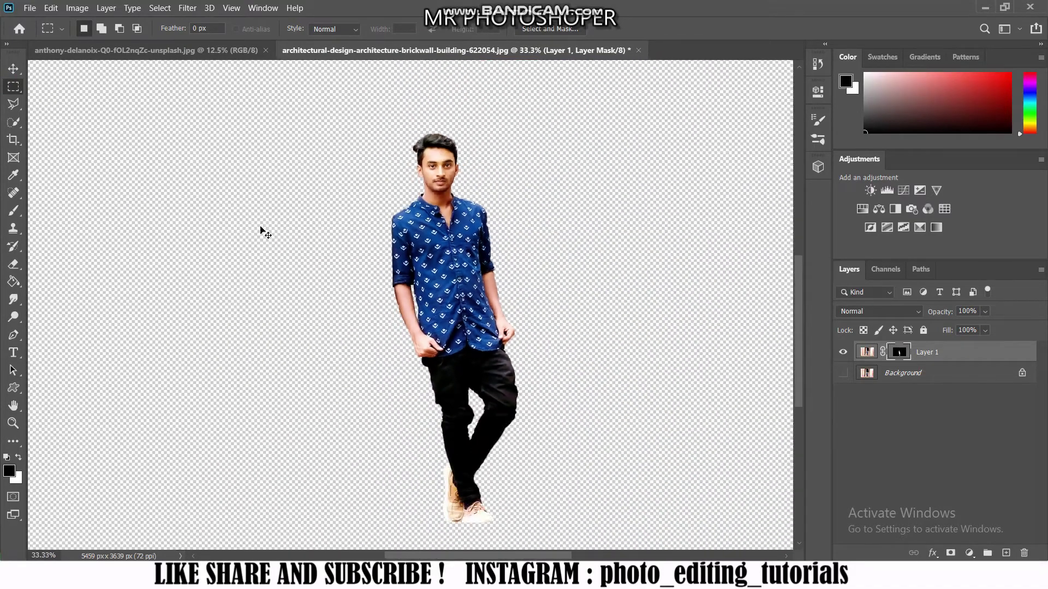
key(ctrl+minus)
key(ctrl+minus)
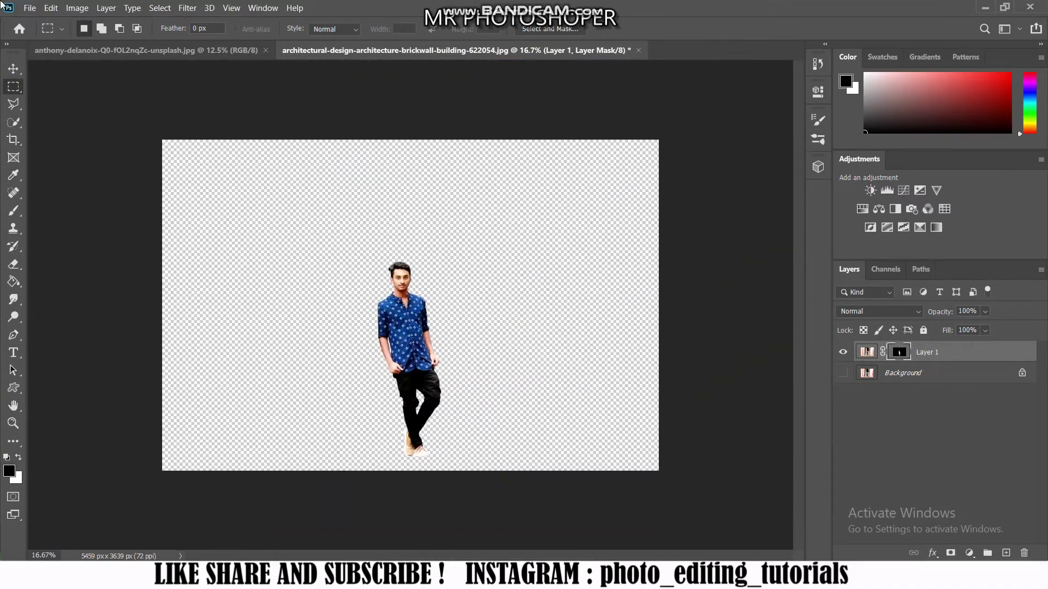
click(13, 68)
mouse_move(384, 317)
mouse_down()
mouse_move(239, 159)
mouse_move(350, 215)
mouse_move(460, 385)
mouse_up()
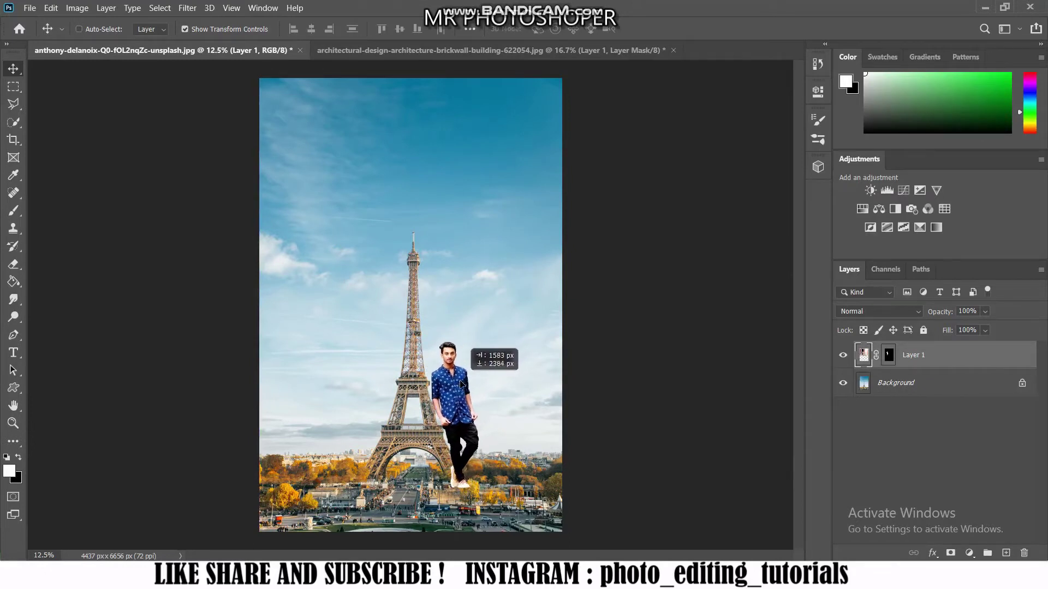
Step: Scale the man to about 150%, tilt him slightly, and place him right of the tower
drag(460, 385, 441, 395)
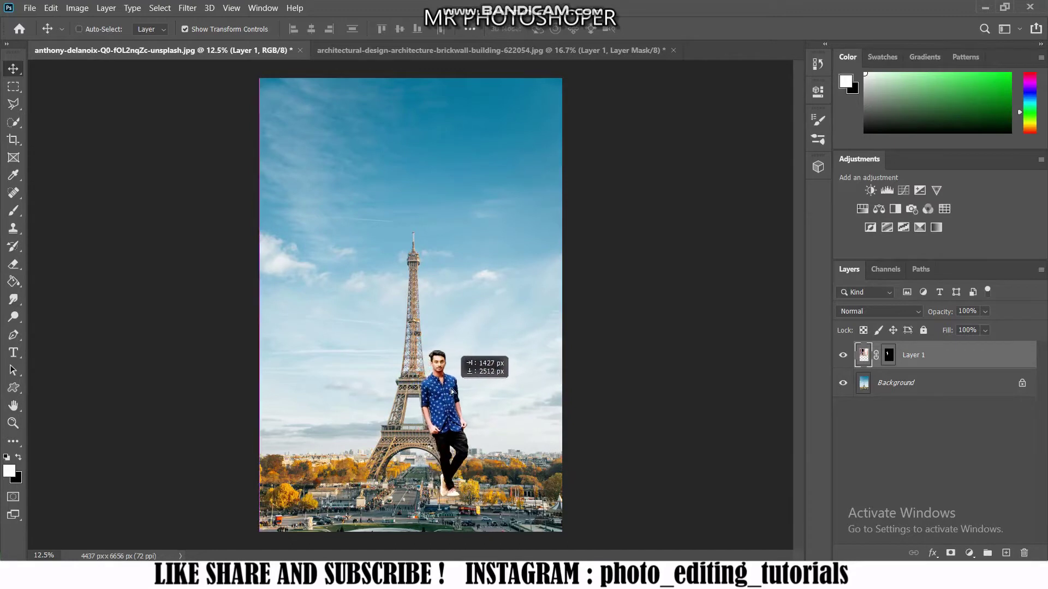
drag(441, 395, 470, 384)
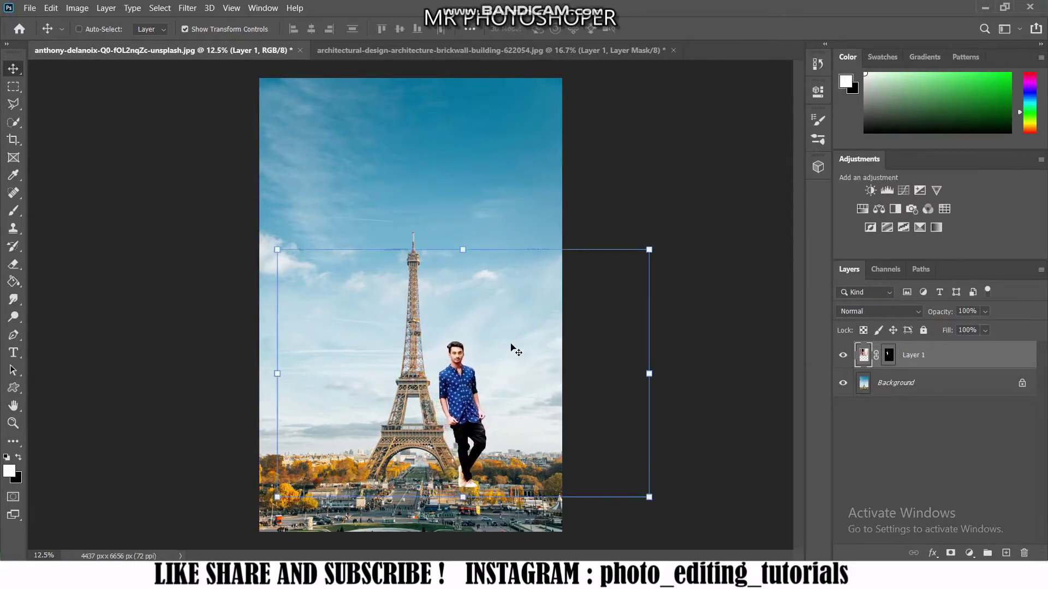
drag(460, 249, 463, 108)
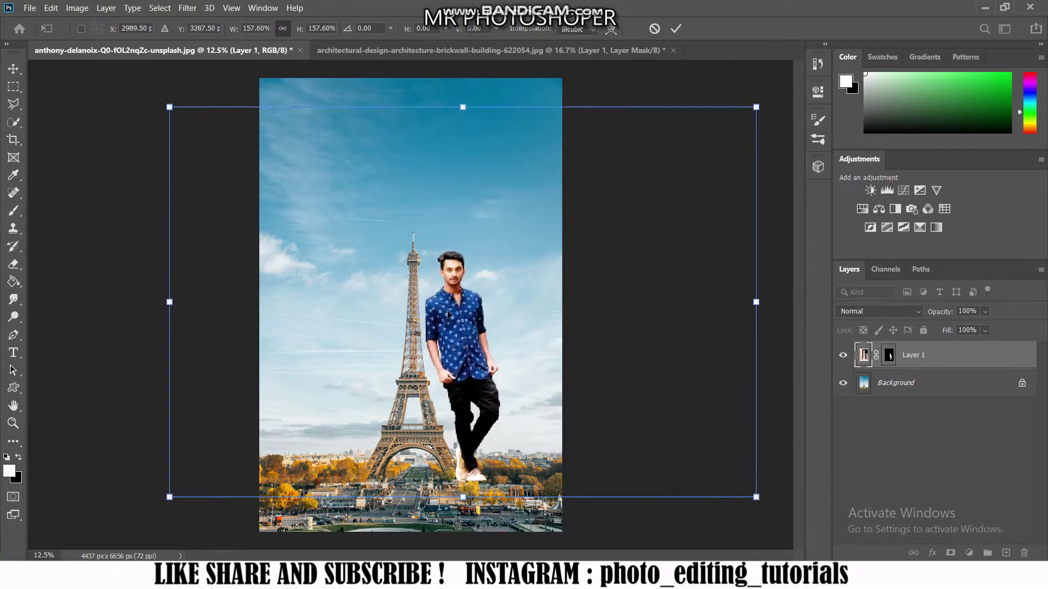
drag(448, 314, 450, 324)
drag(465, 114, 463, 131)
drag(761, 113, 755, 103)
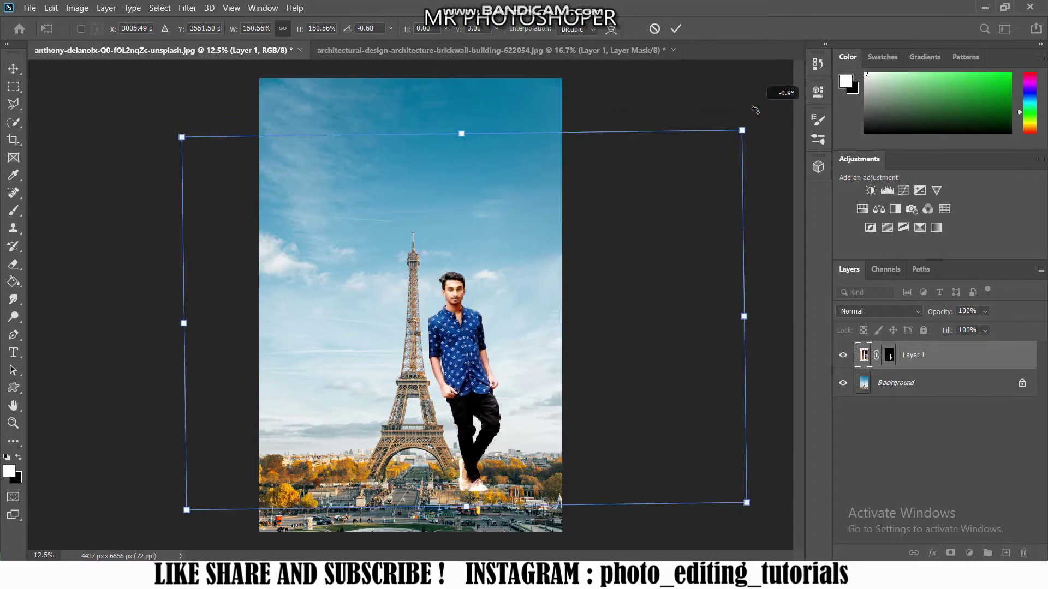
drag(645, 381, 636, 380)
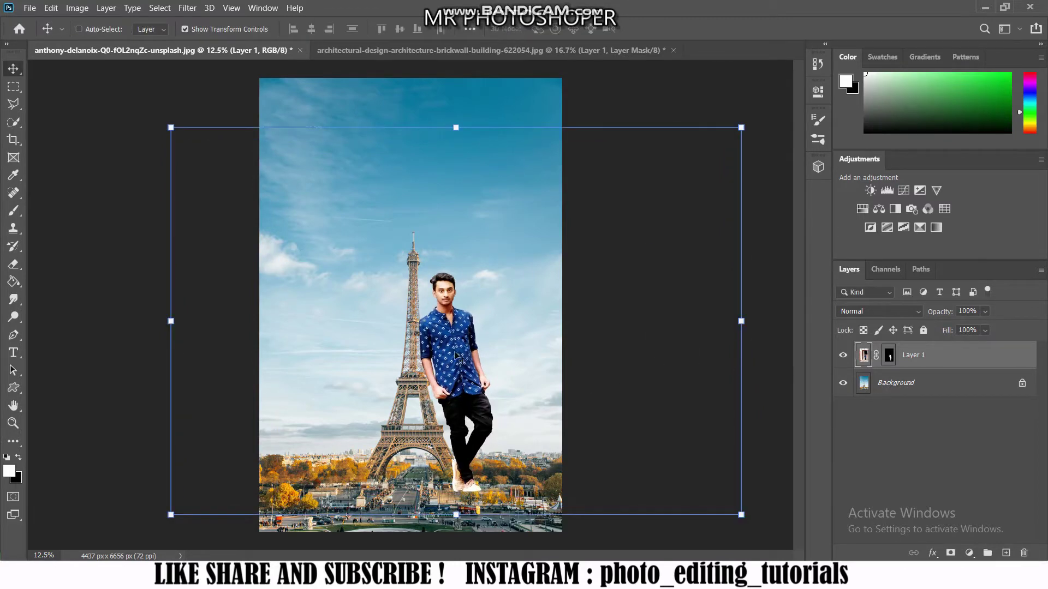
Step: Zoom in to inspect the man's legs against the tower base
key(ctrl+plus)
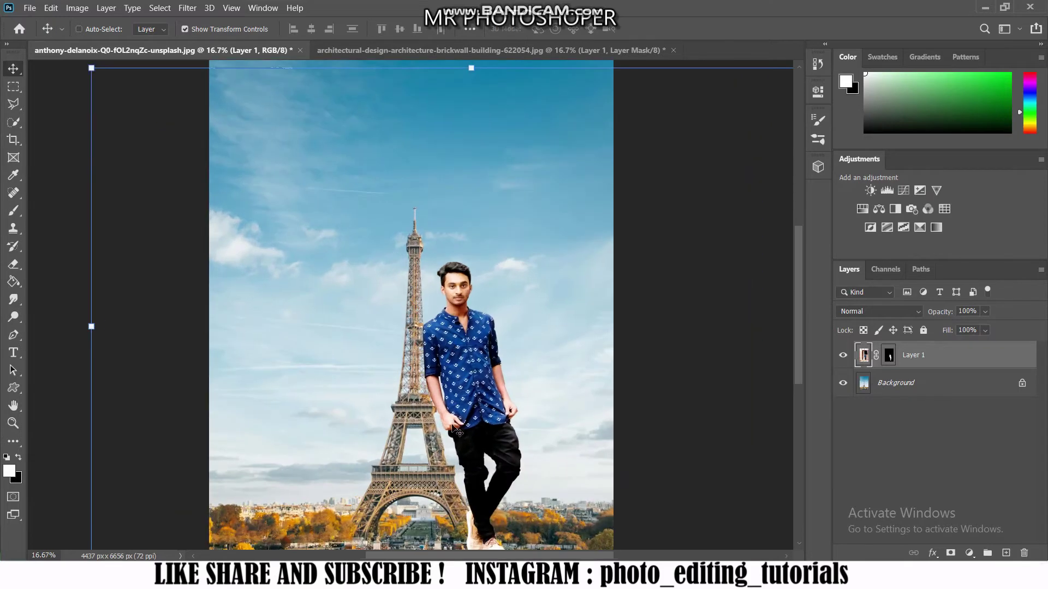
key(ctrl+plus)
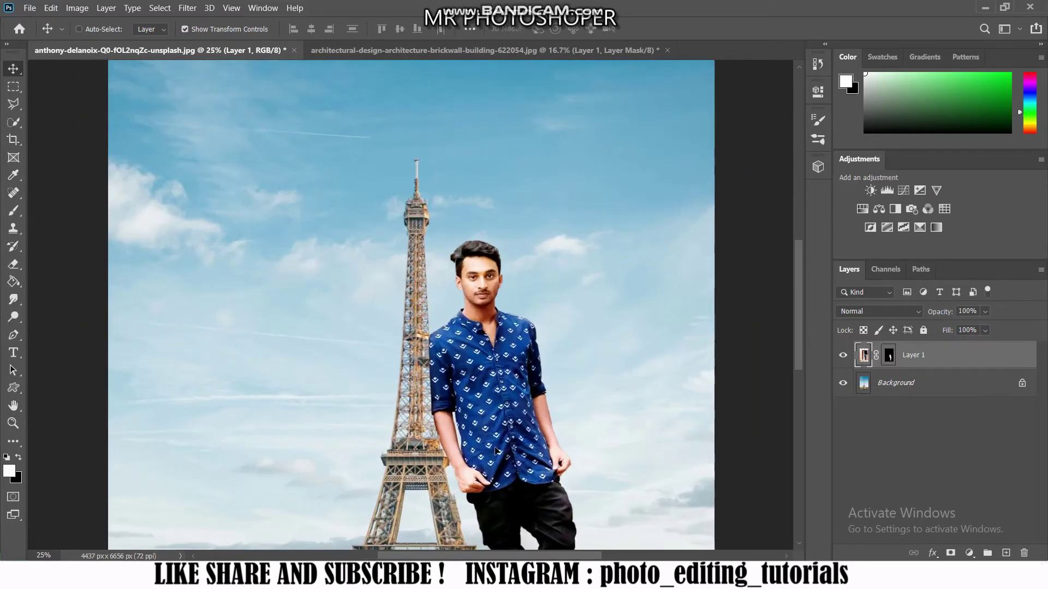
key(ctrl+minus)
key(ctrl+minus)
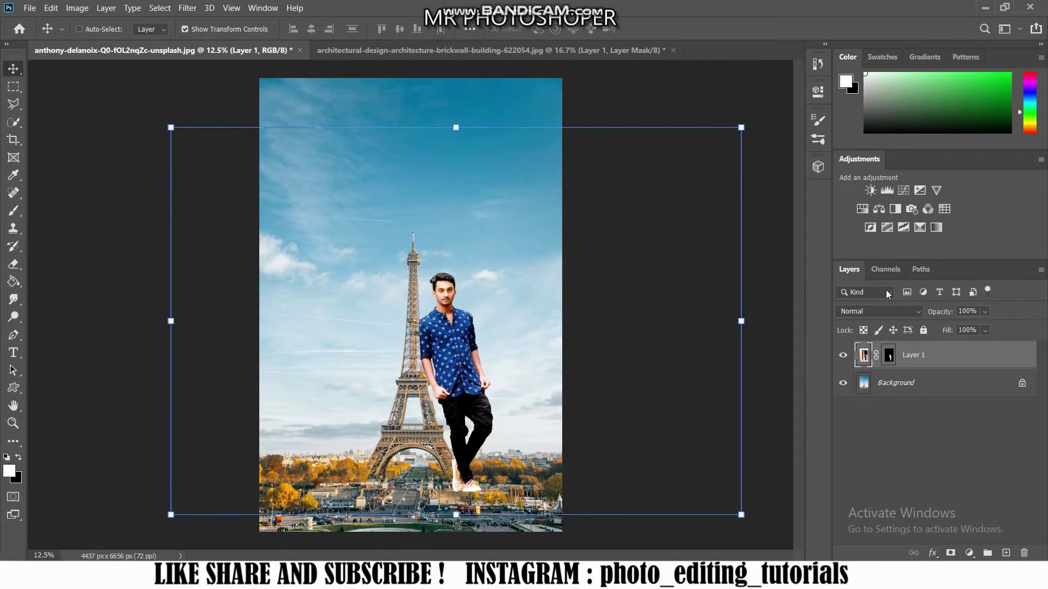
key(ctrl+plus)
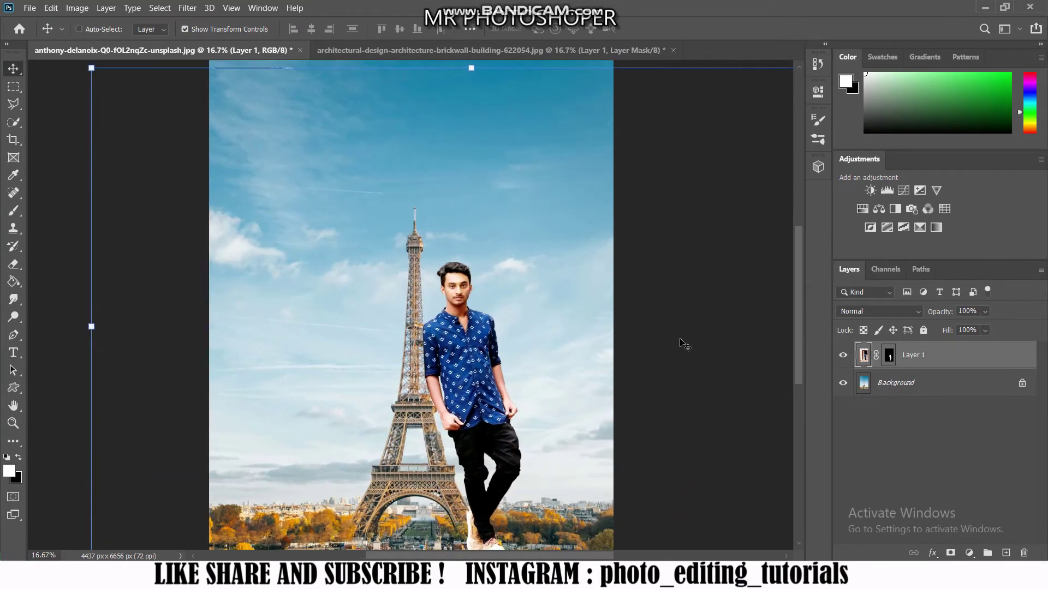
drag(796, 315, 799, 367)
key(ctrl+plus)
key(ctrl+plus)
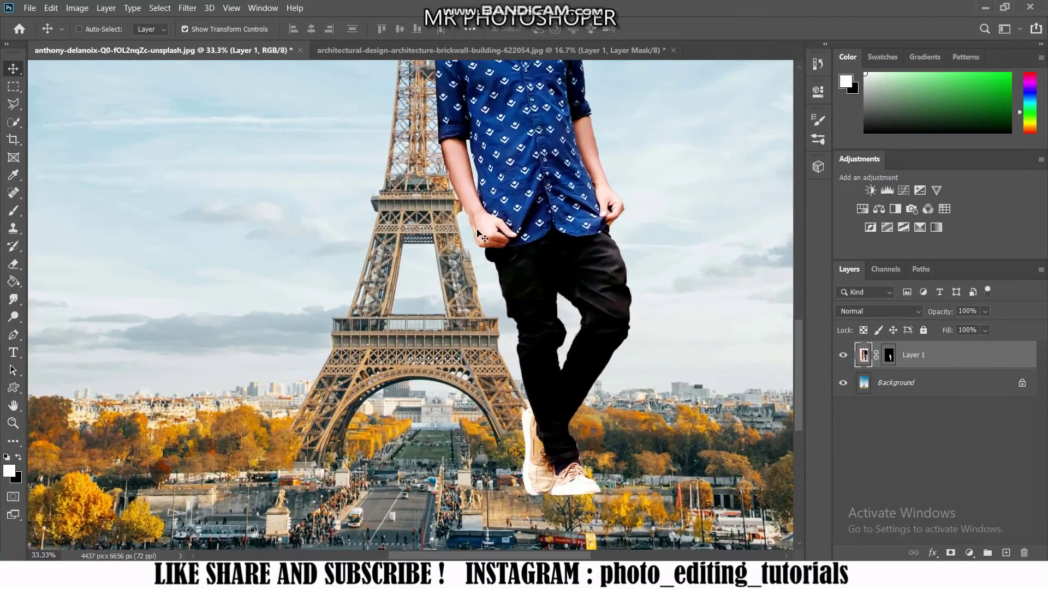
Step: Duplicate Background and Layer 1, placing Layer 1 copy between the two background layers
click(903, 383)
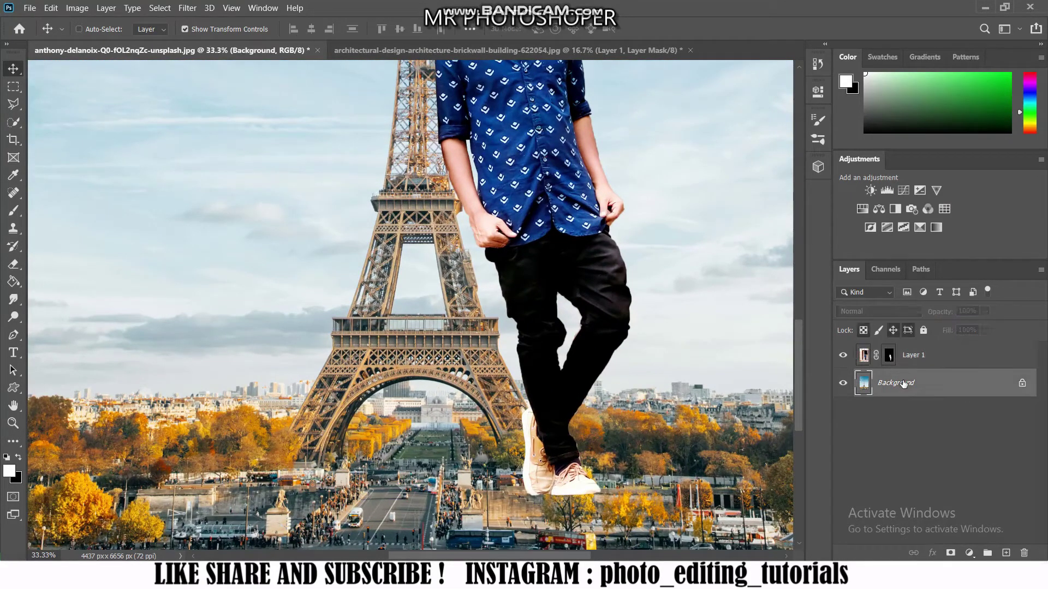
key(ctrl+j)
click(919, 356)
key(ctrl+j)
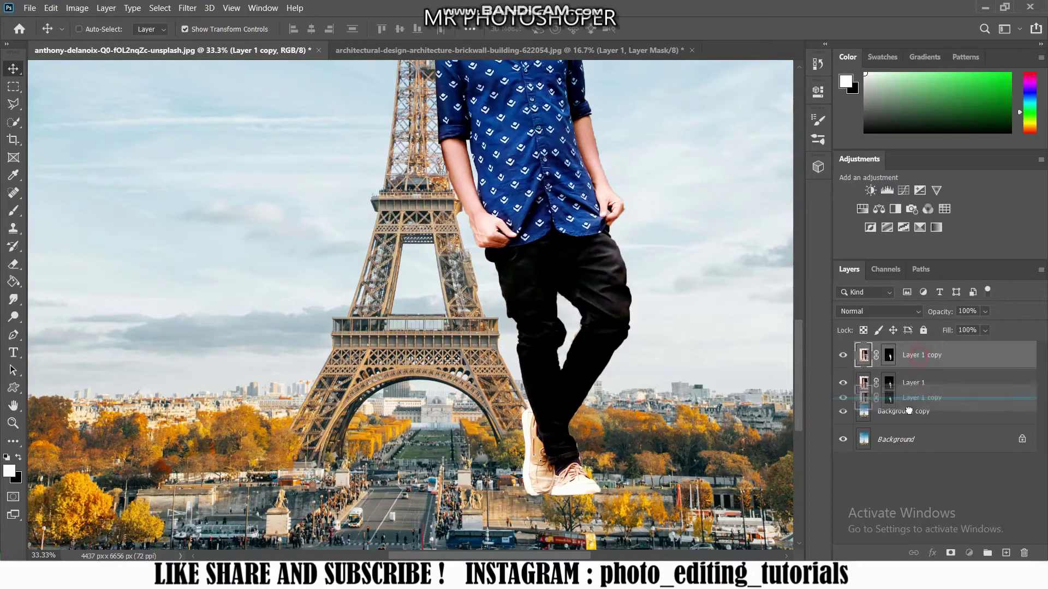
drag(914, 364, 909, 418)
click(930, 364)
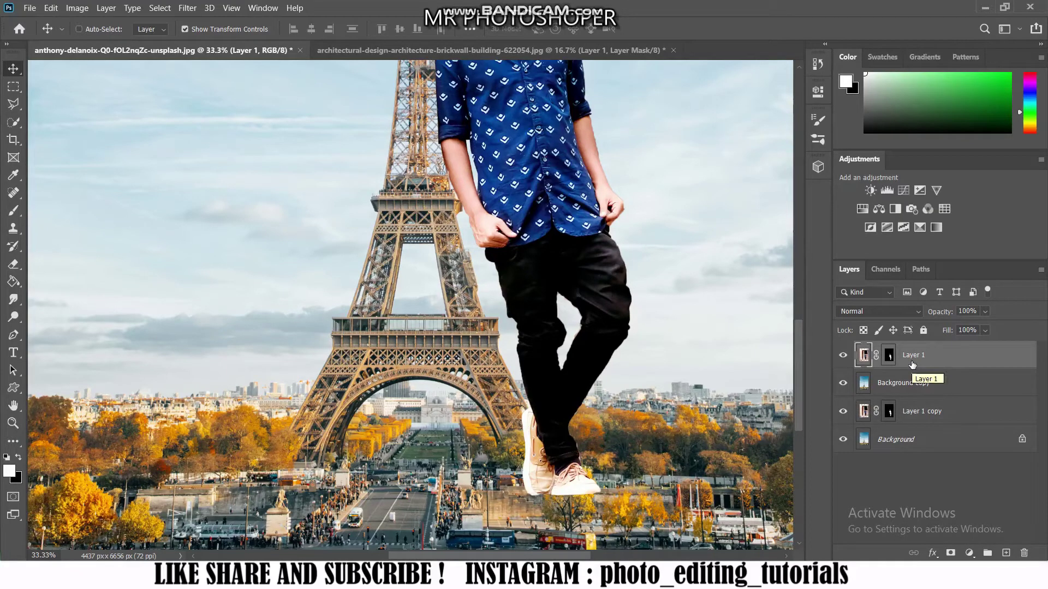
Step: Try a black brush shadow of about 150 px under the shoes, then undo it
click(13, 210)
key(x)
key(bracketleft)
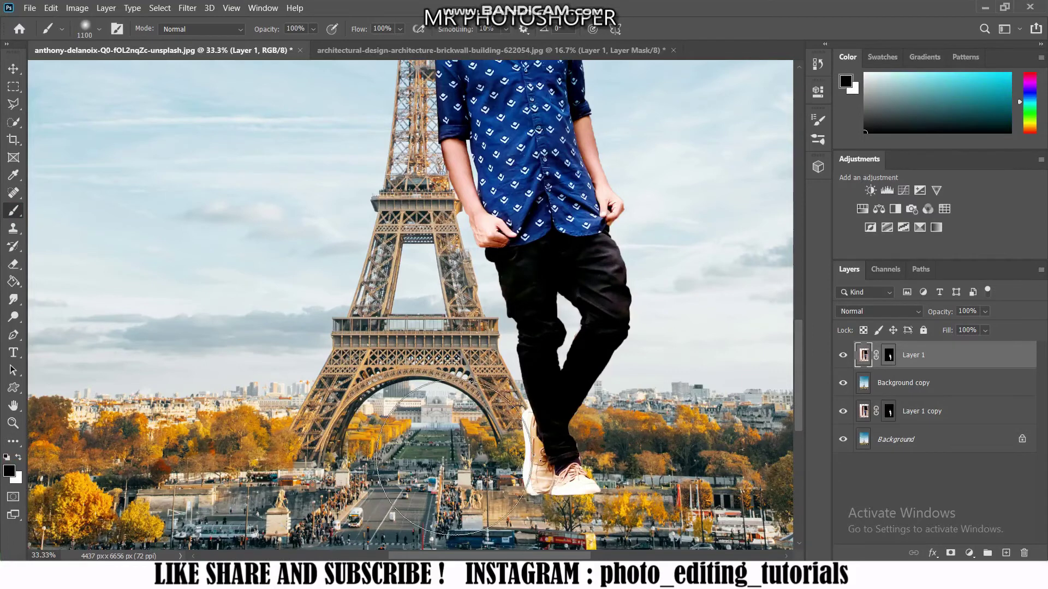
key(bracketleft)
key(bracketleft)
key(bracketleft)
key(bracketleft)
key(bracketleft)
key(bracketleft)
key(bracketleft)
key(bracketleft)
key(bracketleft)
drag(568, 507, 545, 503)
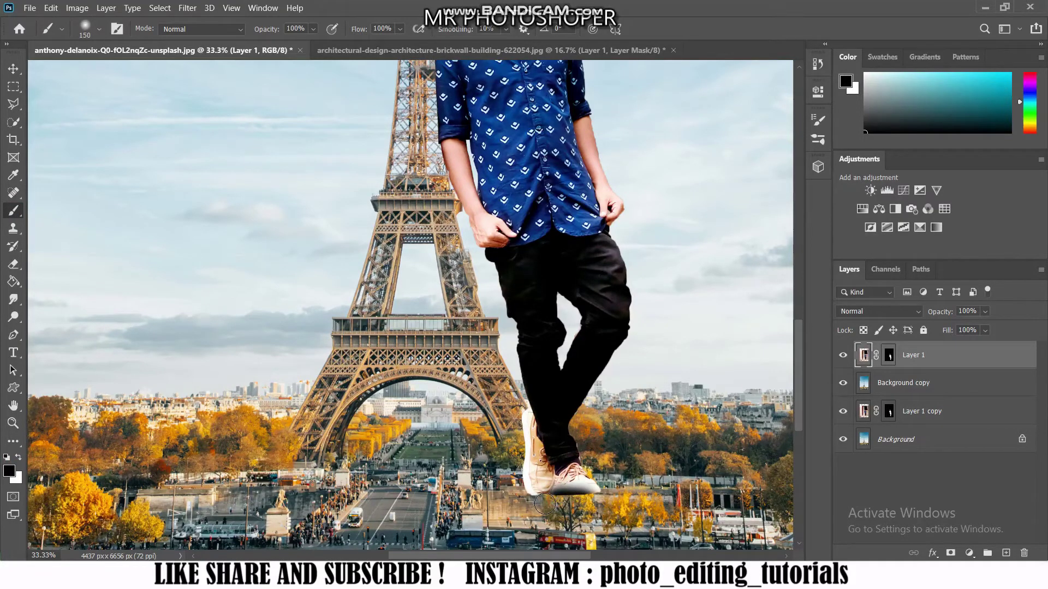
key(ctrl+z)
click(889, 355)
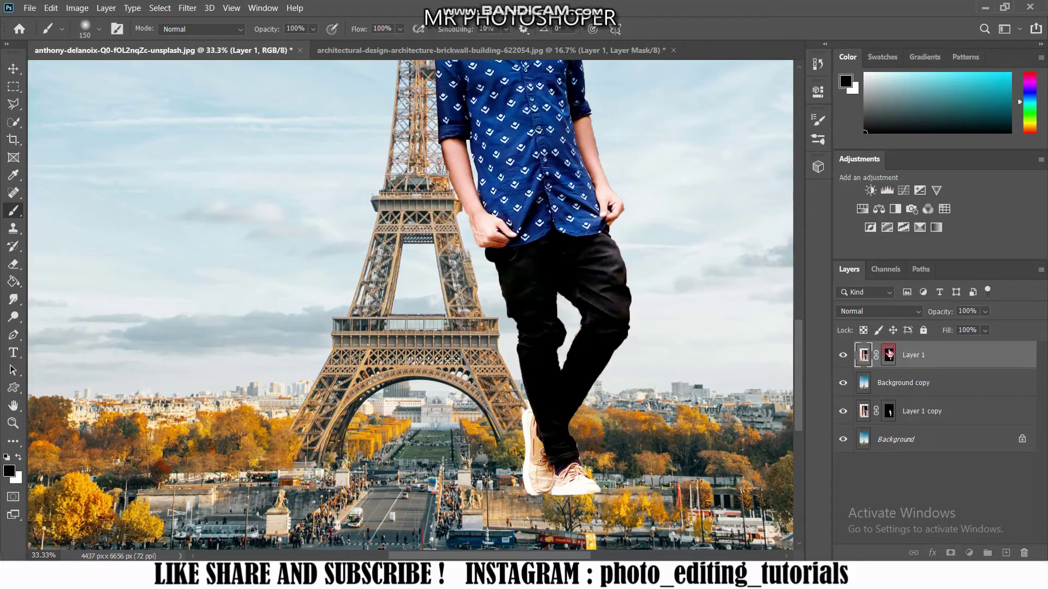
drag(937, 313, 892, 317)
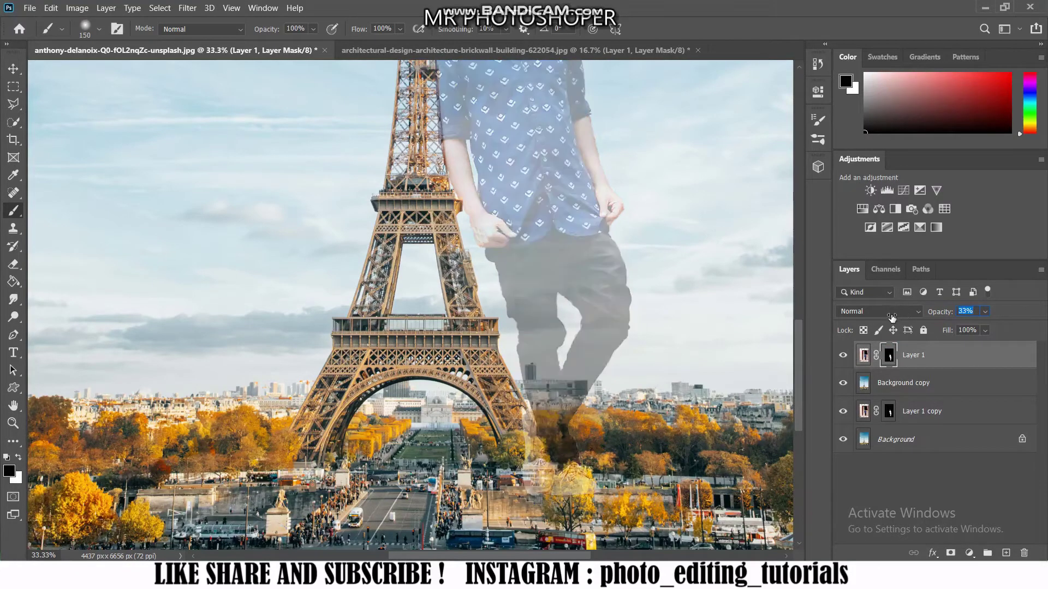
mouse_move(579, 472)
mouse_down()
mouse_move(565, 490)
mouse_move(521, 501)
mouse_up()
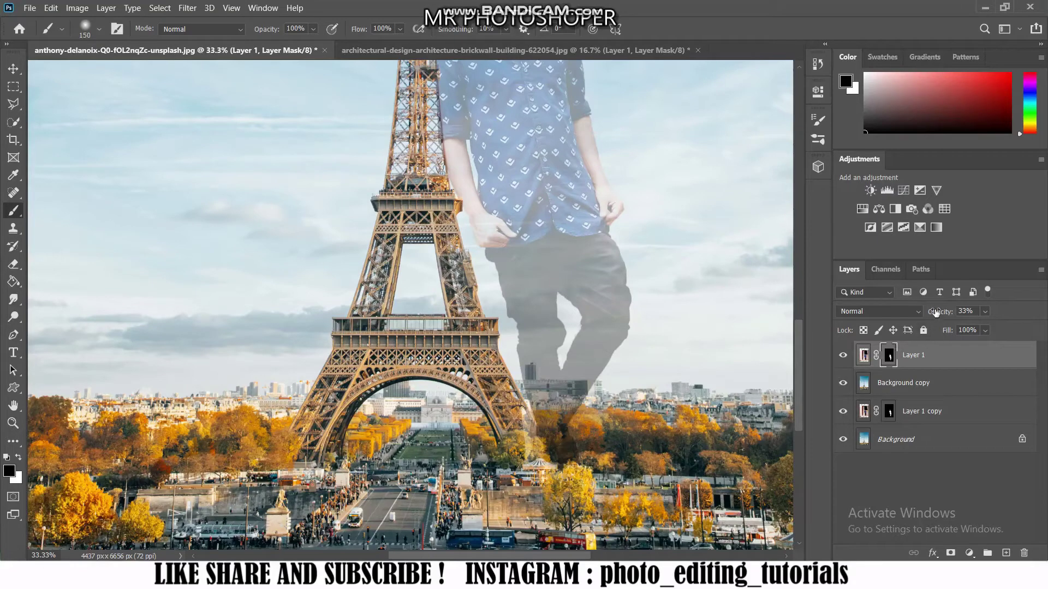
drag(935, 311, 1002, 311)
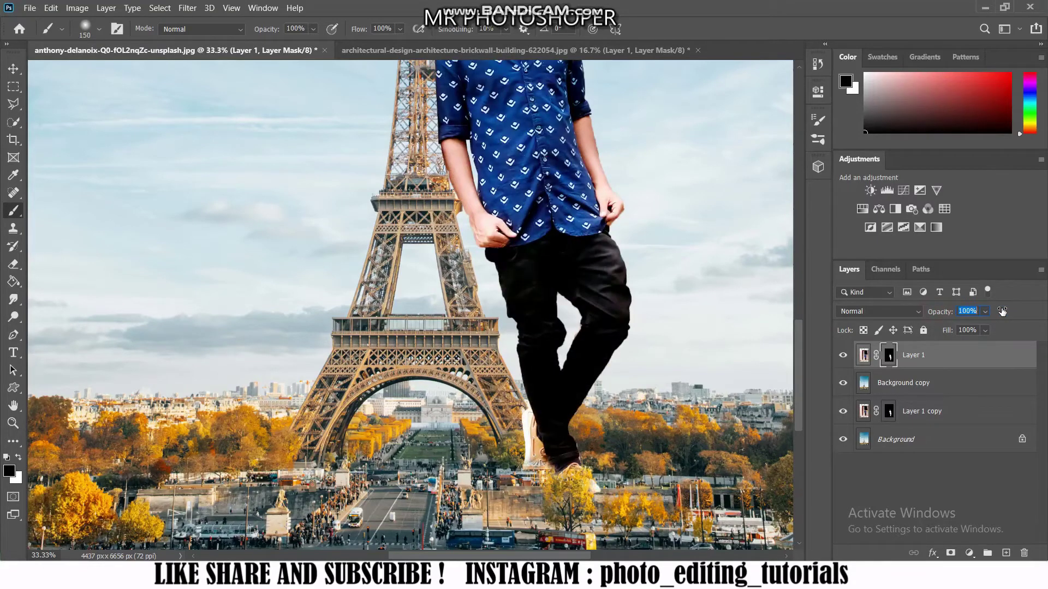
drag(548, 483, 525, 469)
key(ctrl+minus)
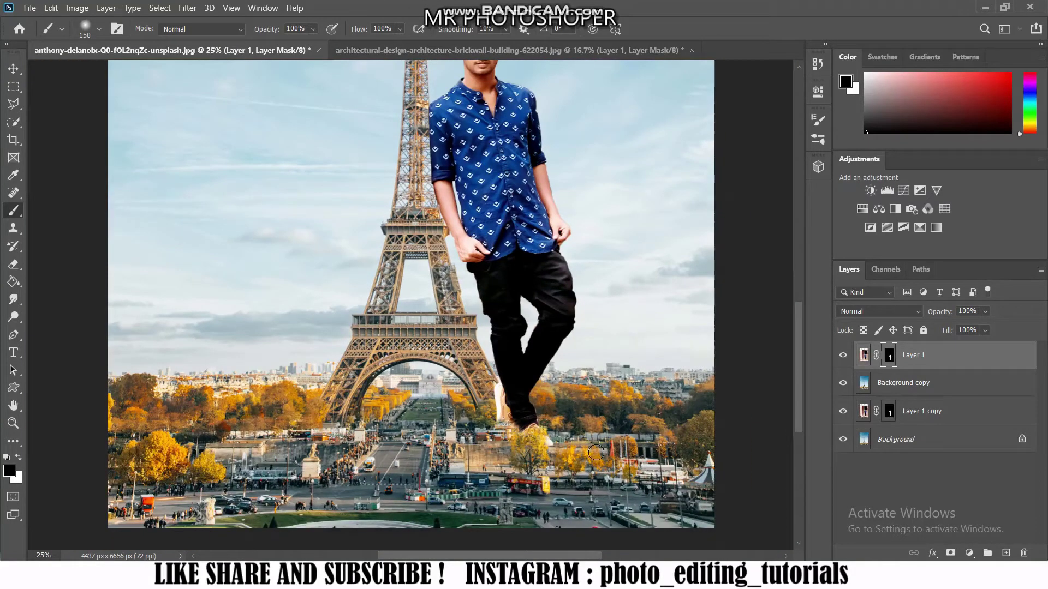
mouse_move(800, 389)
mouse_down()
mouse_move(799, 348)
mouse_move(796, 398)
mouse_up()
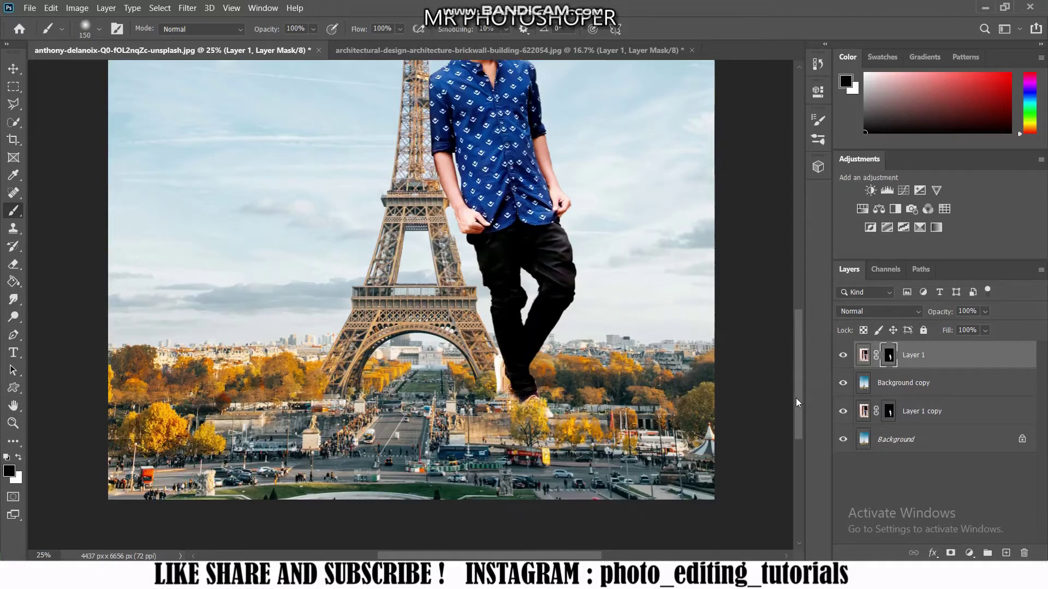
drag(796, 397, 785, 335)
Step: On a new layer, paint a soft black shadow down the shirt's left edge and arm
key(ctrl+plus)
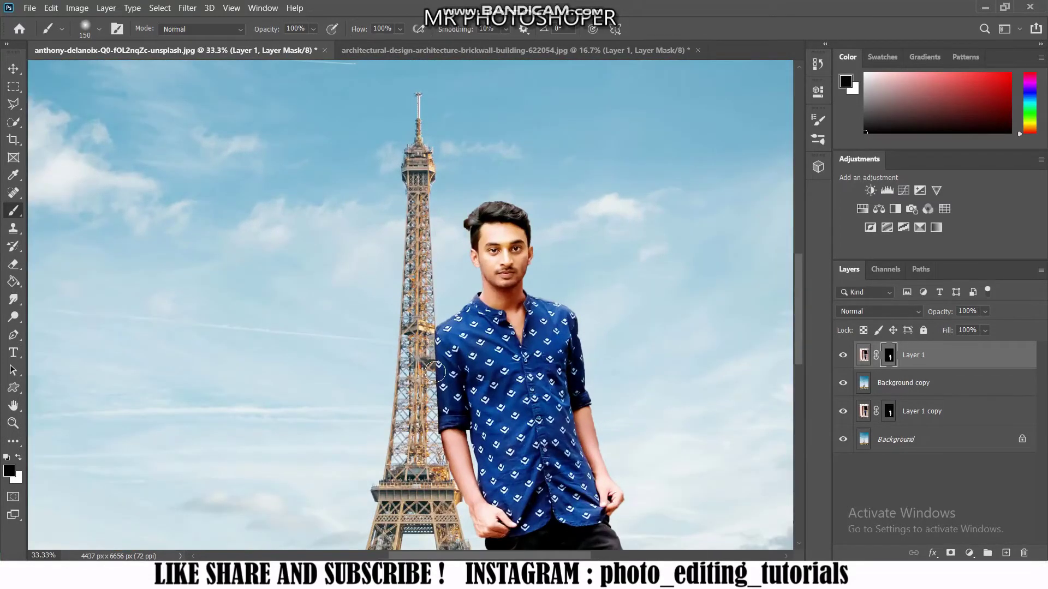
key(ctrl+plus)
key(ctrl+plus)
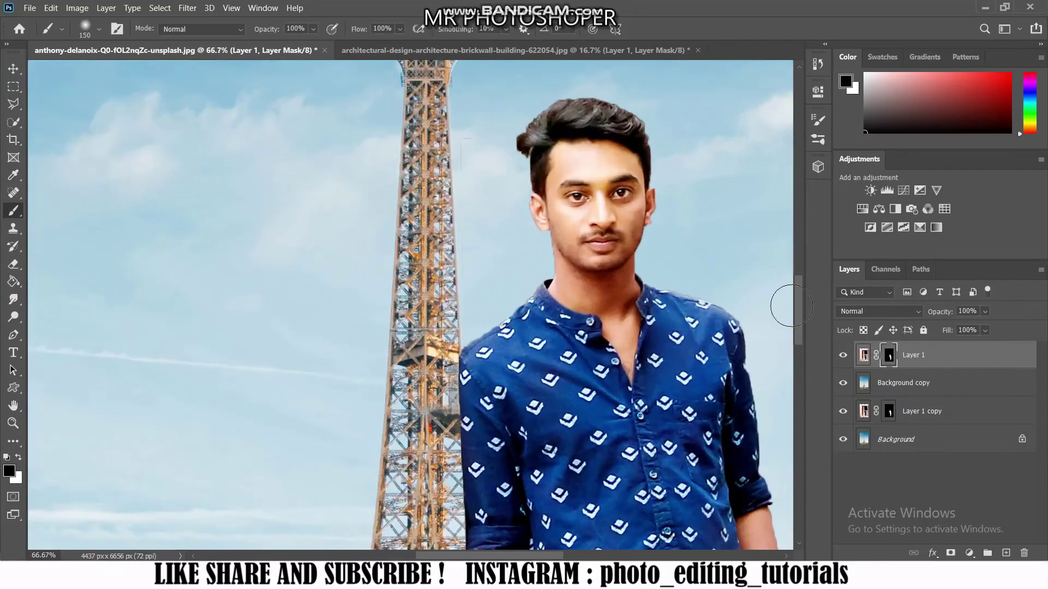
drag(800, 310, 800, 331)
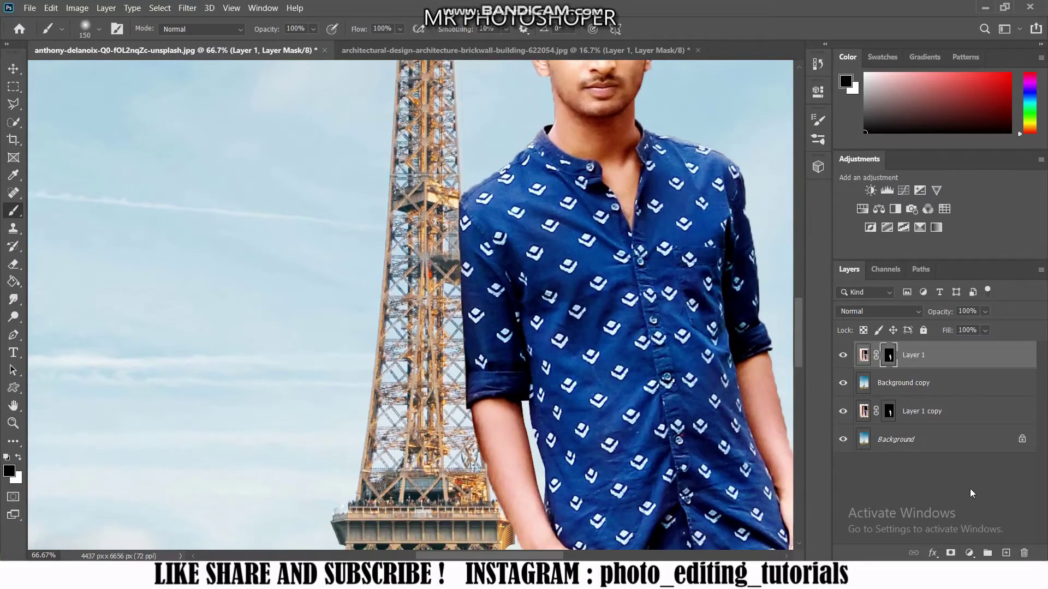
click(1005, 553)
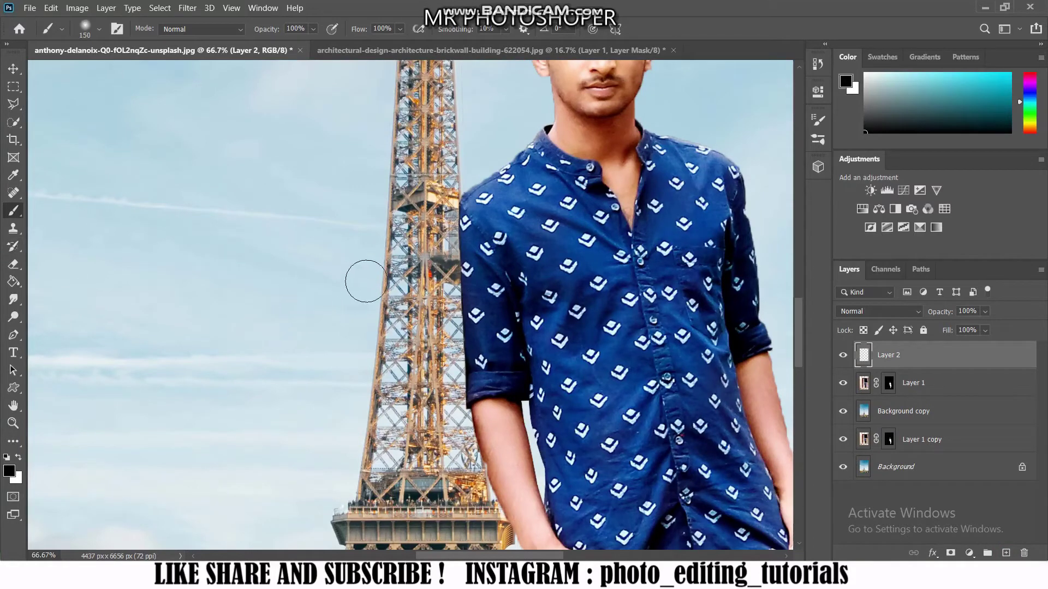
drag(453, 231, 471, 450)
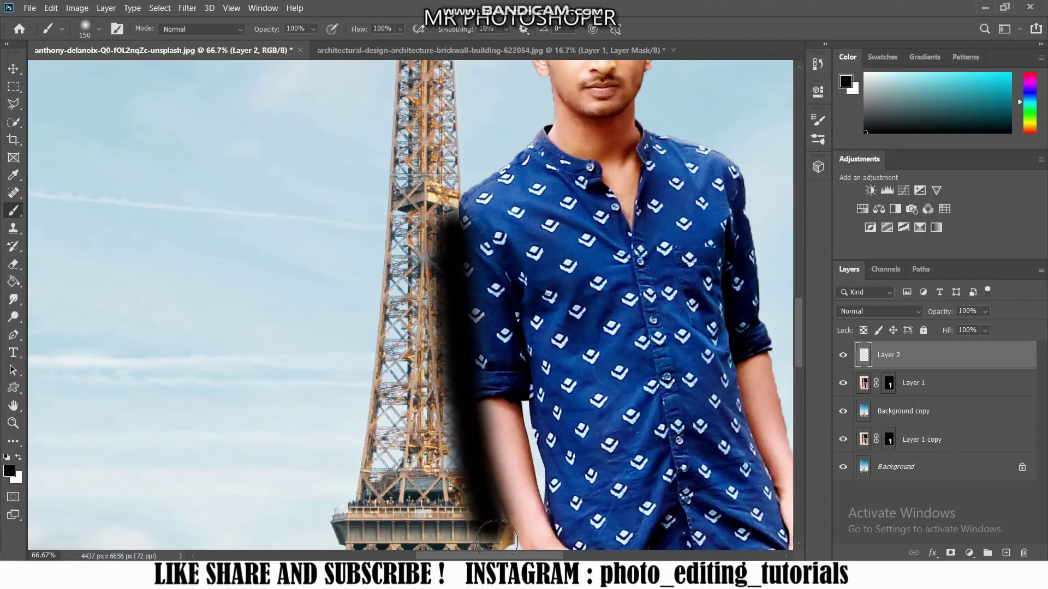
drag(471, 450, 497, 541)
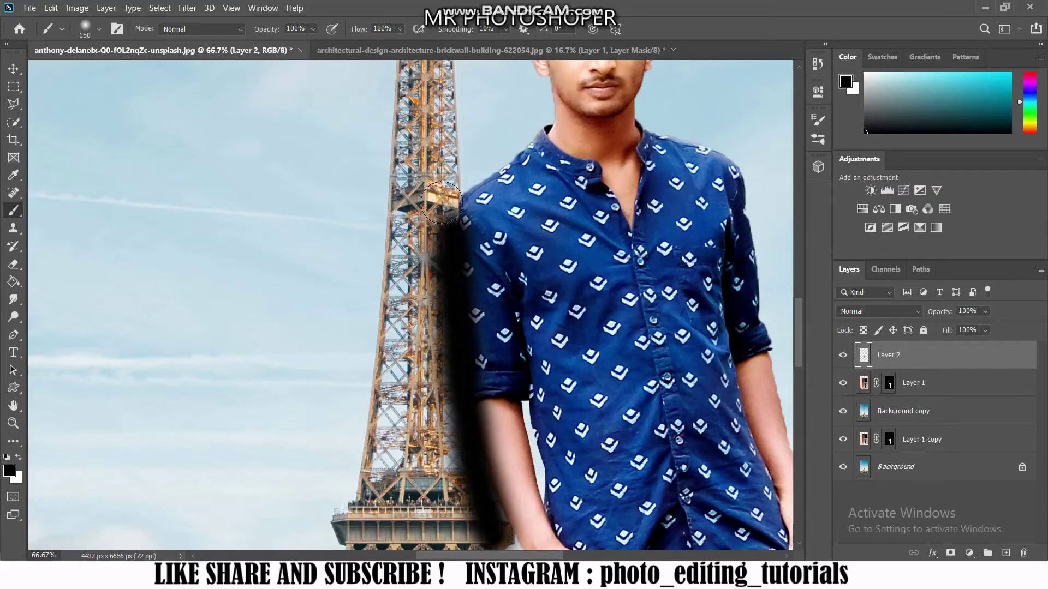
click(446, 201)
Step: Lower the brush opacity and paint a faint shadow along the tower's right edge
key(bracketright)
key(bracketright)
key(bracketright)
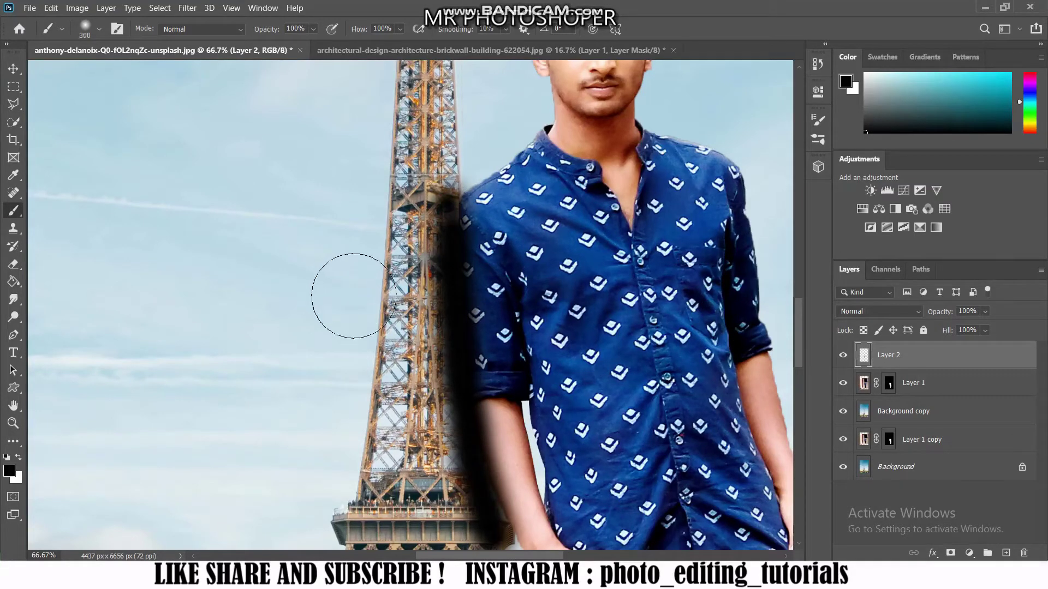
key(bracketright)
key(bracketright)
key(bracketright)
key(bracketleft)
key(bracketleft)
key(bracketleft)
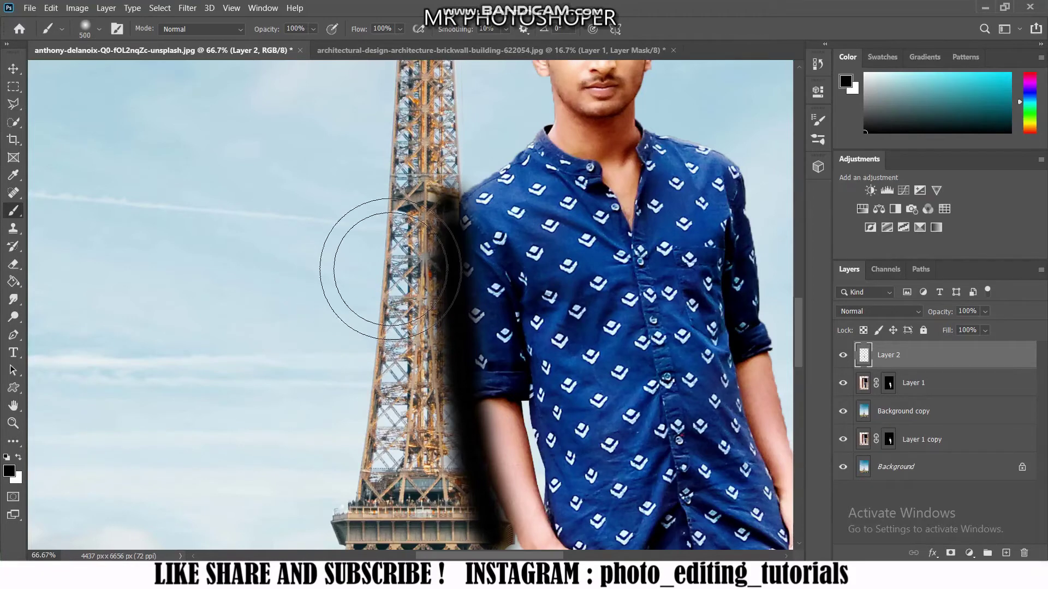
key(bracketleft)
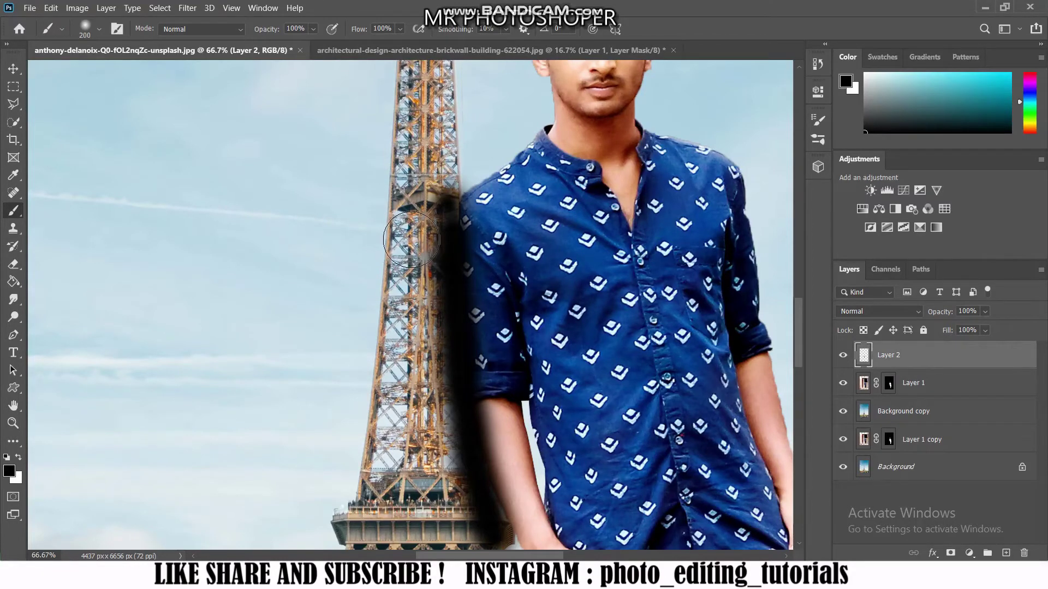
drag(277, 34, 245, 34)
mouse_move(429, 240)
mouse_down()
mouse_move(409, 392)
mouse_move(382, 437)
mouse_up()
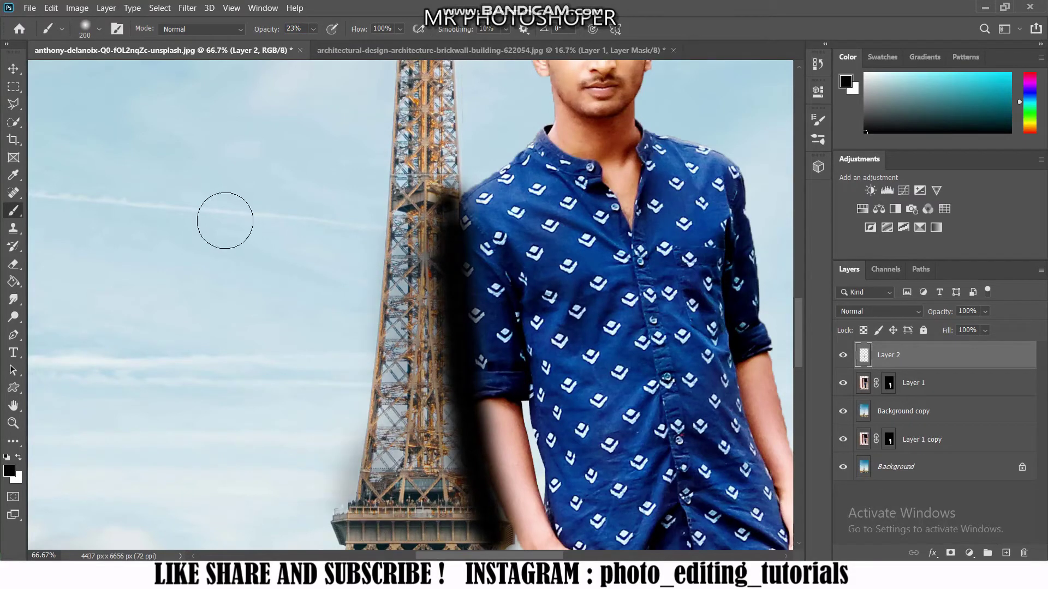
click(13, 86)
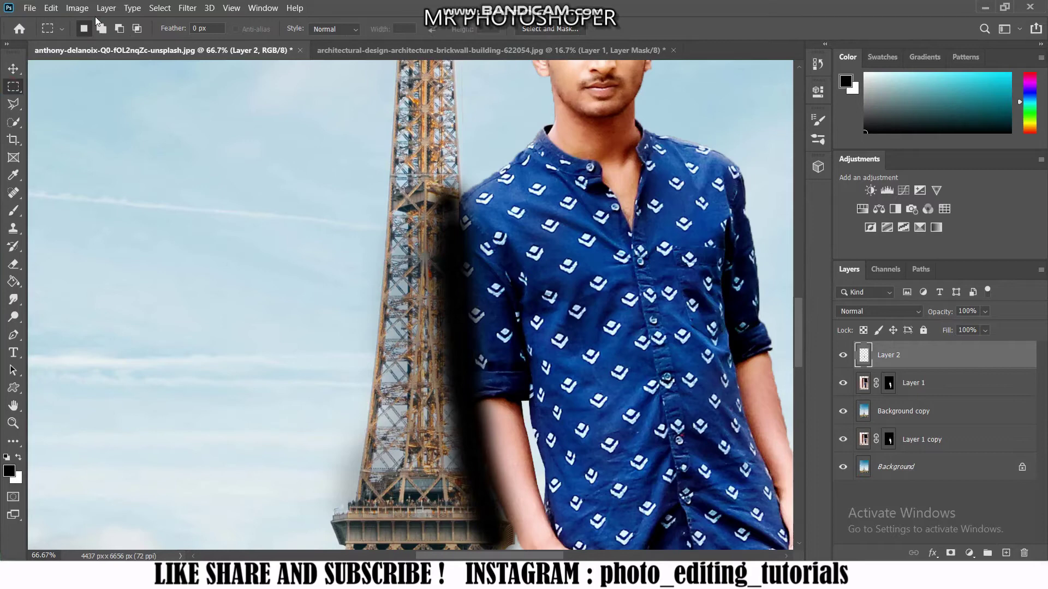
Step: Apply a 34 px Field Blur to the shadow layer and add a layer mask
click(186, 8)
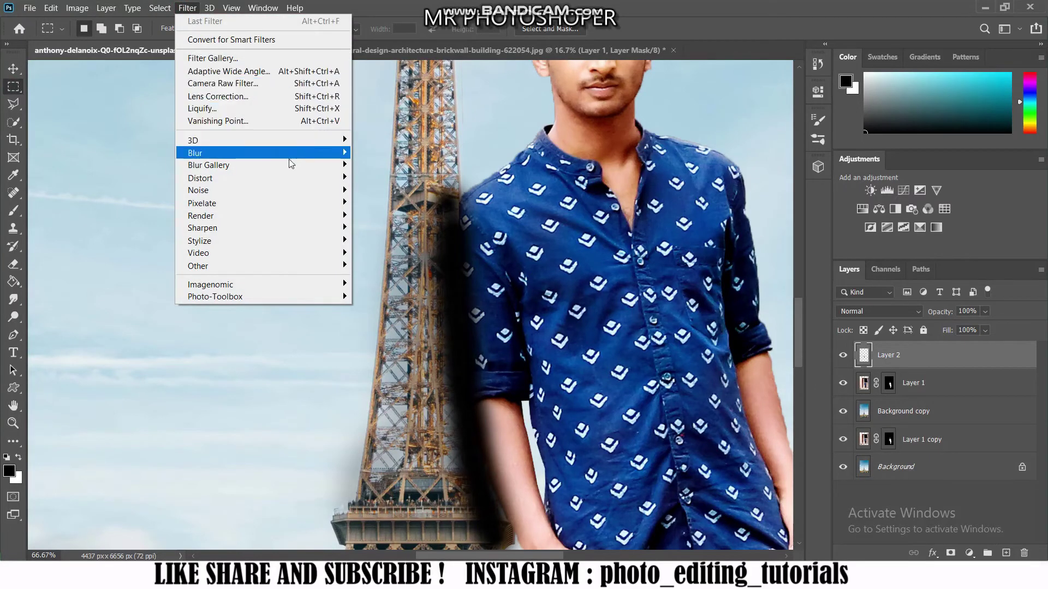
mouse_move(208, 165)
click(366, 164)
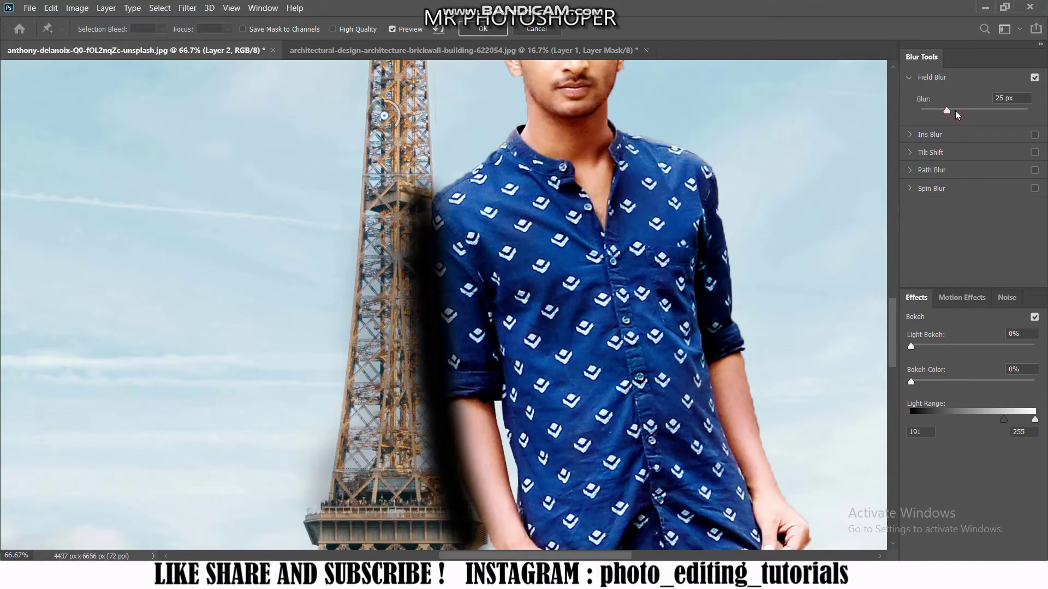
drag(956, 113, 966, 111)
text(167)
key(Return)
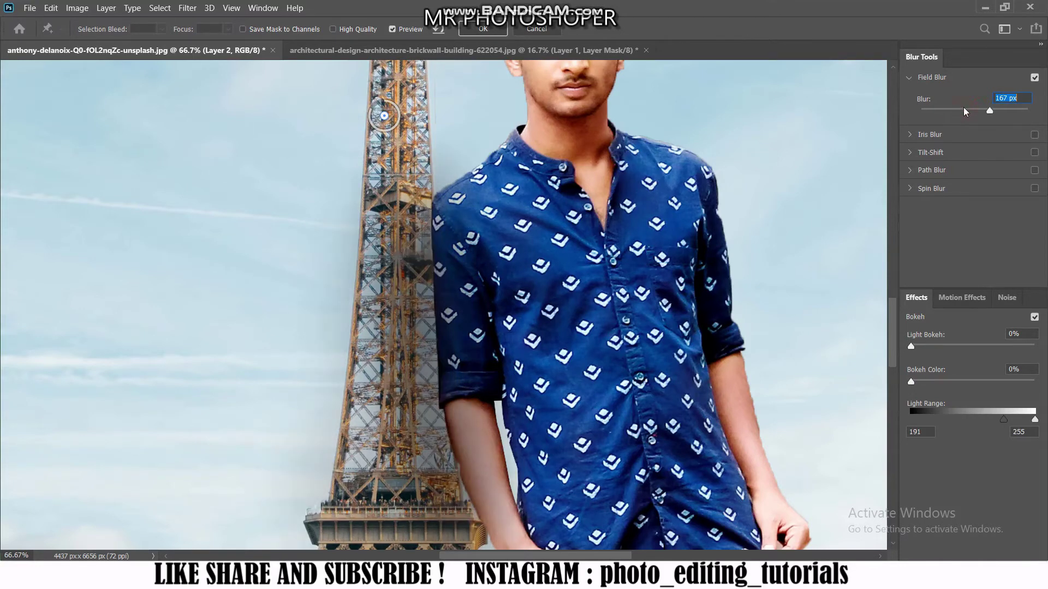
click(963, 111)
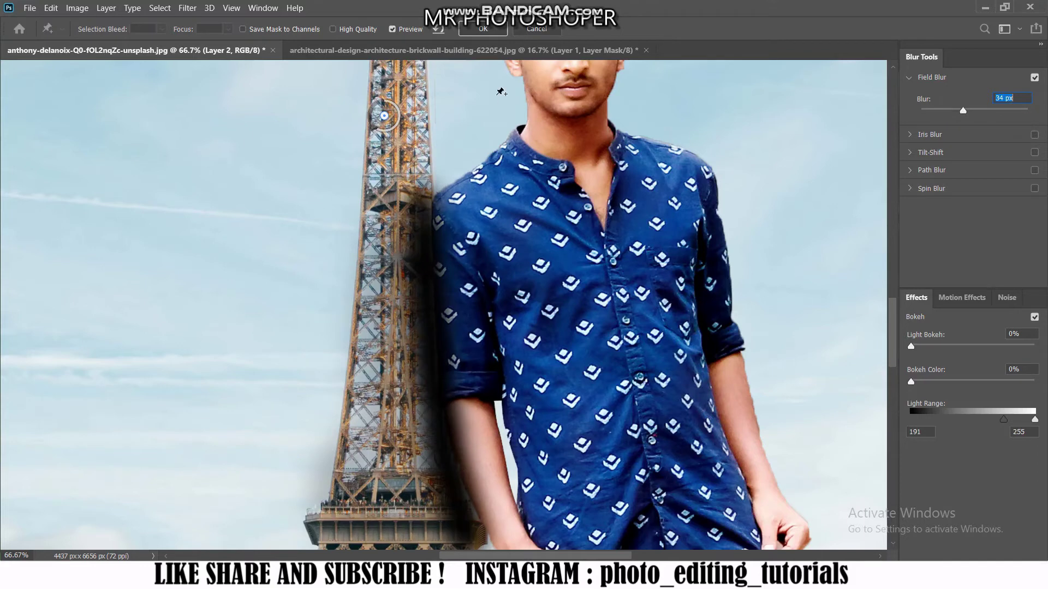
click(482, 29)
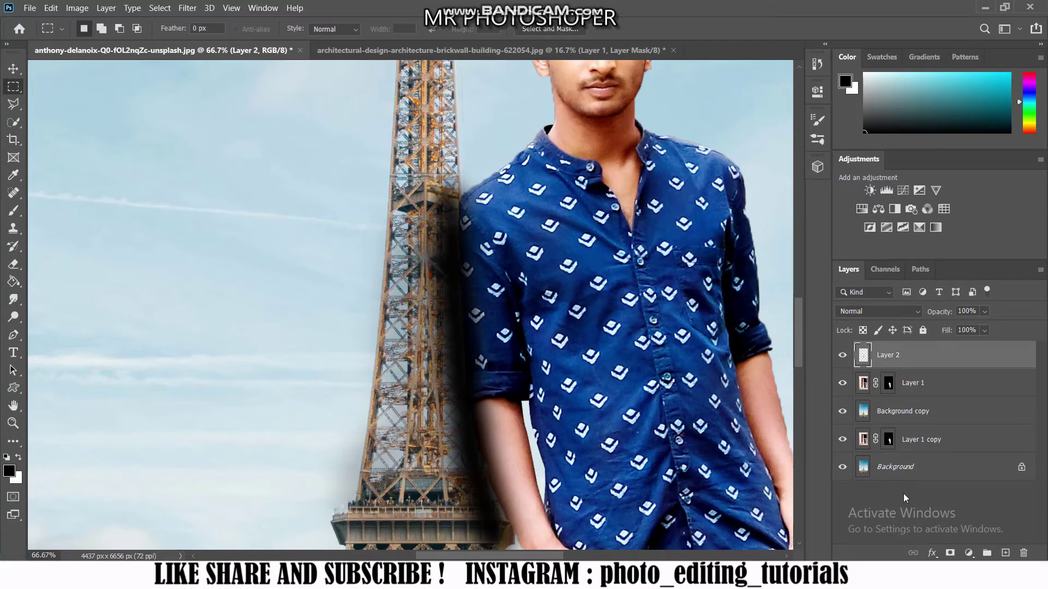
click(948, 552)
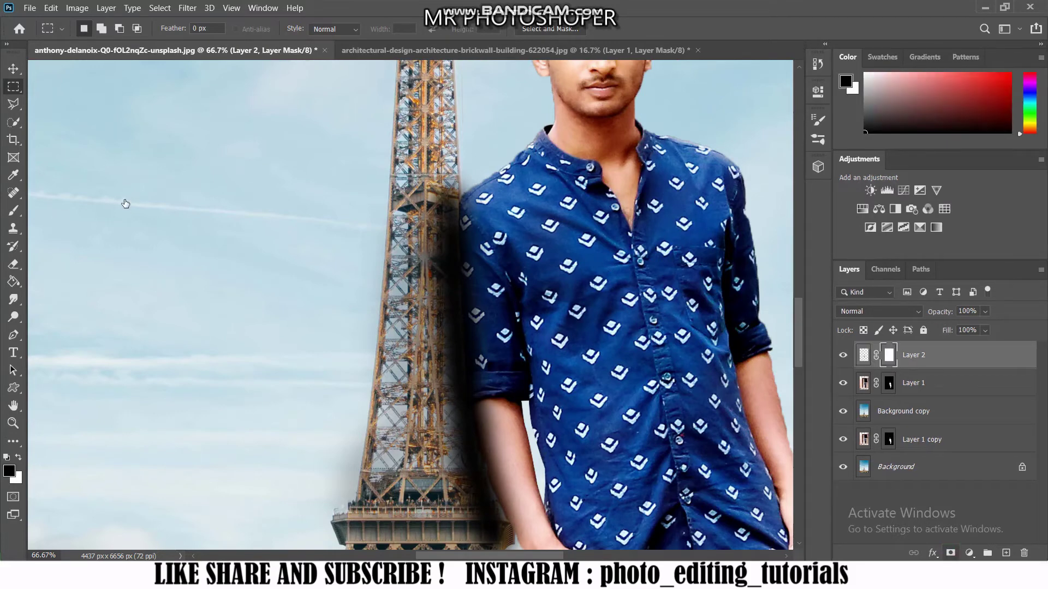
Step: Lower the shadow layer (Layer 2) opacity to 48% and zoom out to view the composite
click(6, 217)
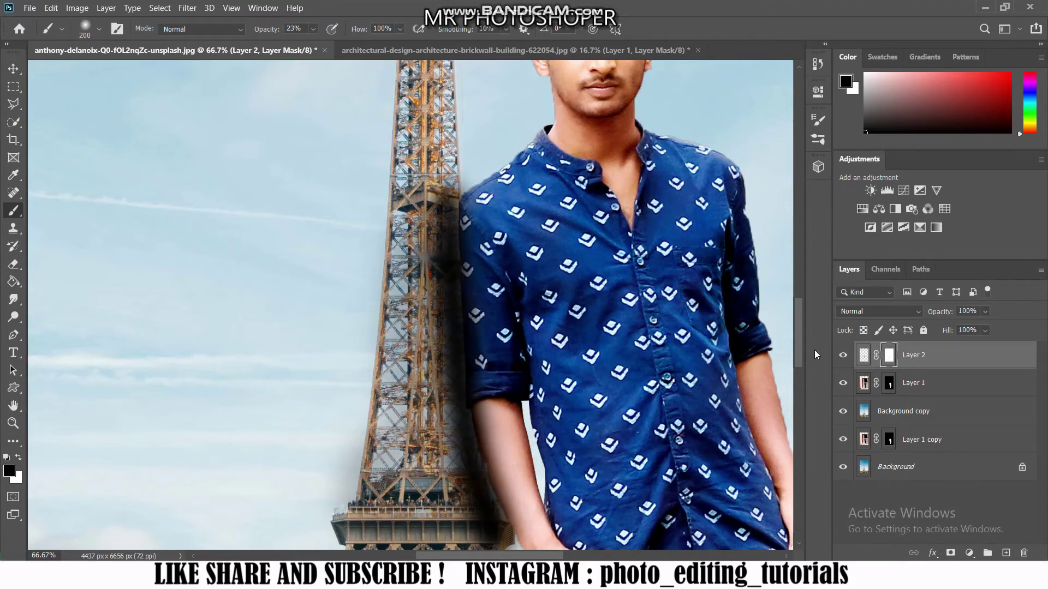
click(864, 356)
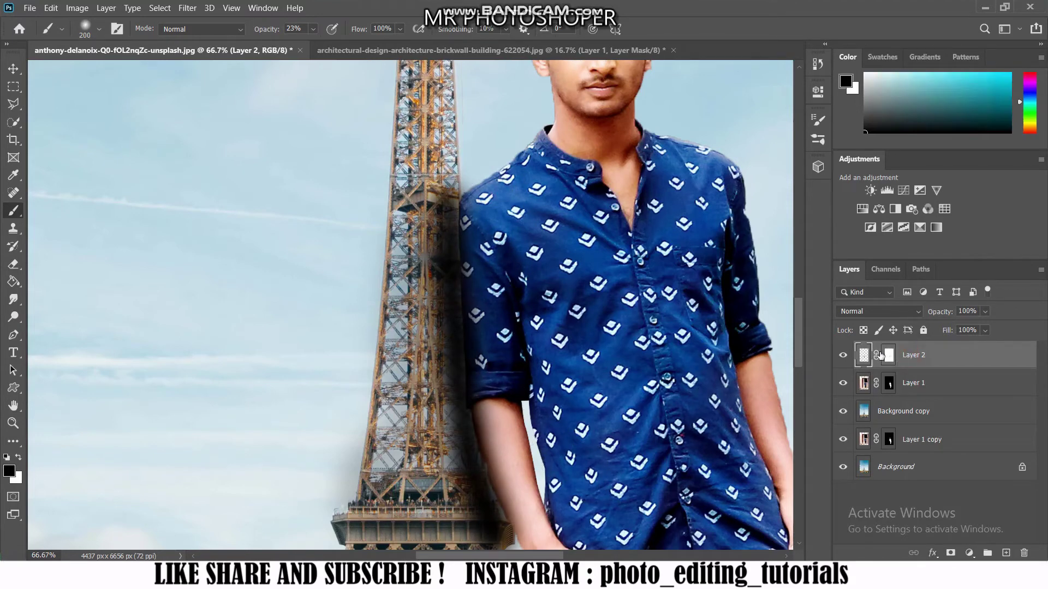
mouse_move(939, 315)
mouse_down()
mouse_move(855, 322)
mouse_move(871, 323)
mouse_up()
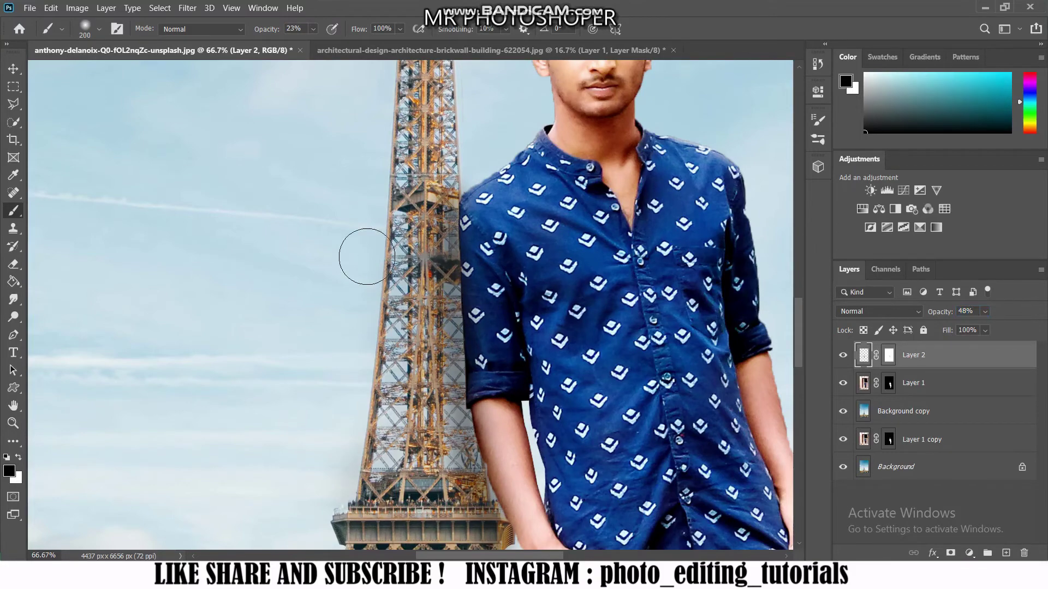
key(ctrl+minus)
key(ctrl+minus)
key(ctrl+minus)
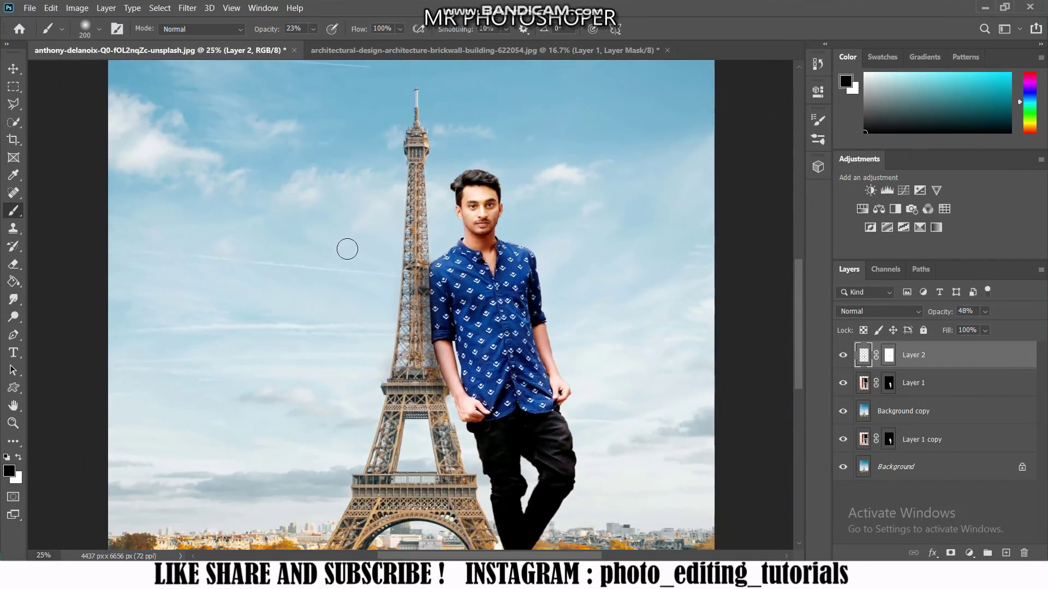
key(ctrl+minus)
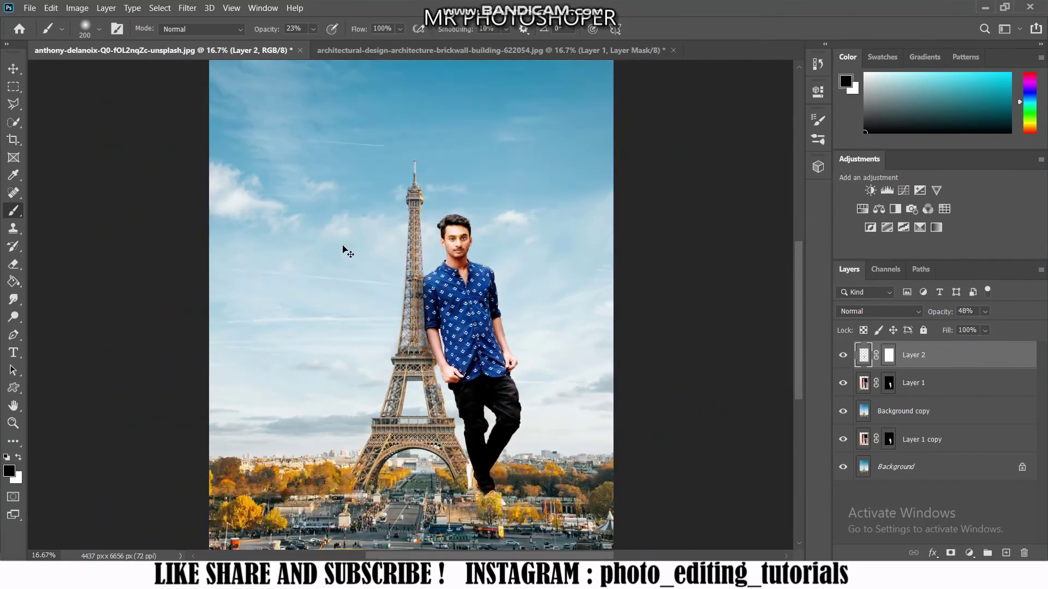
key(ctrl+minus)
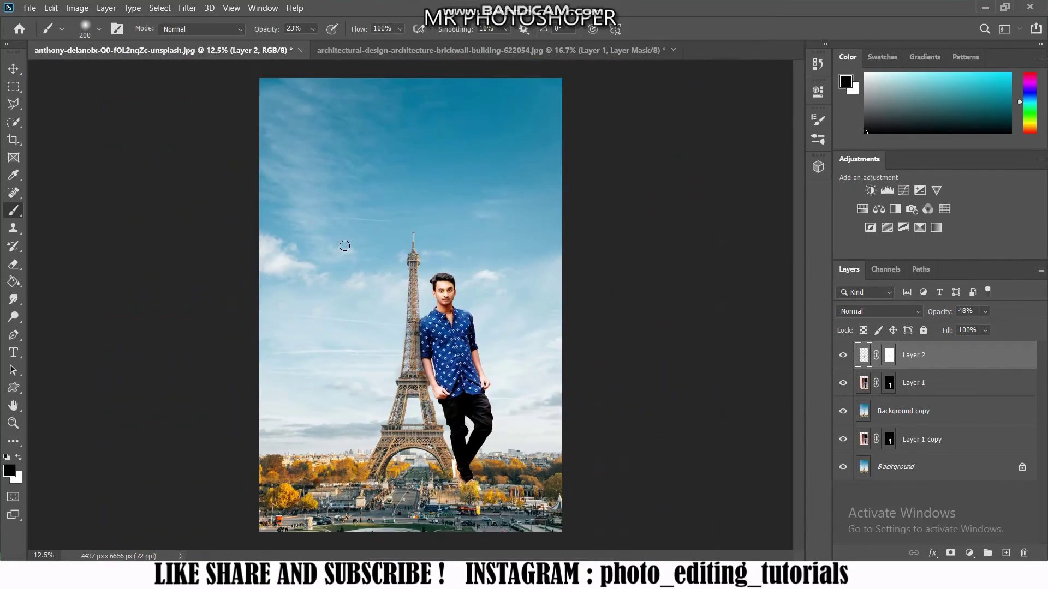
click(847, 355)
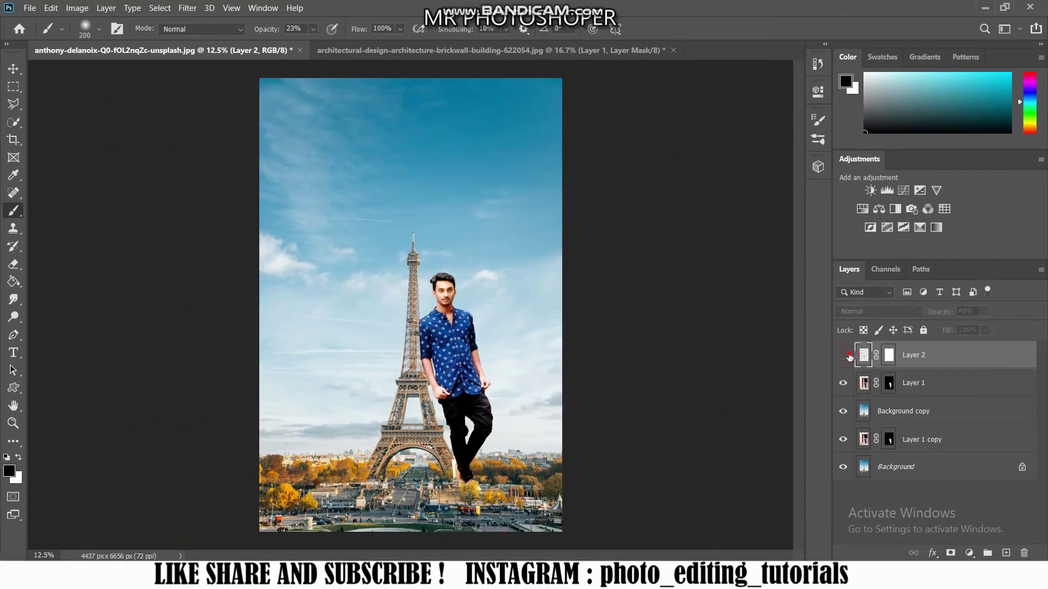
click(847, 355)
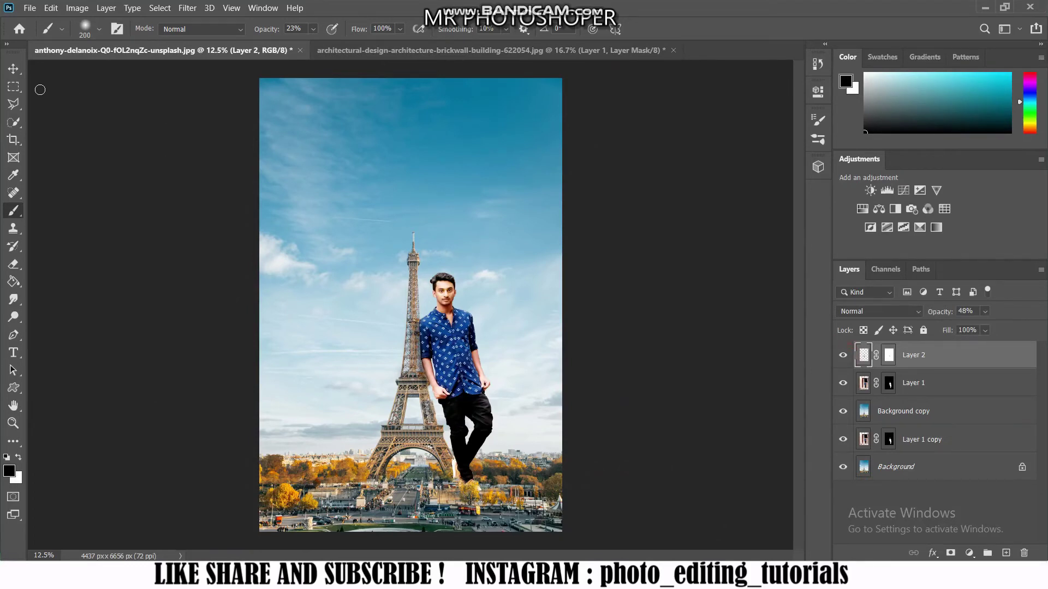
click(13, 87)
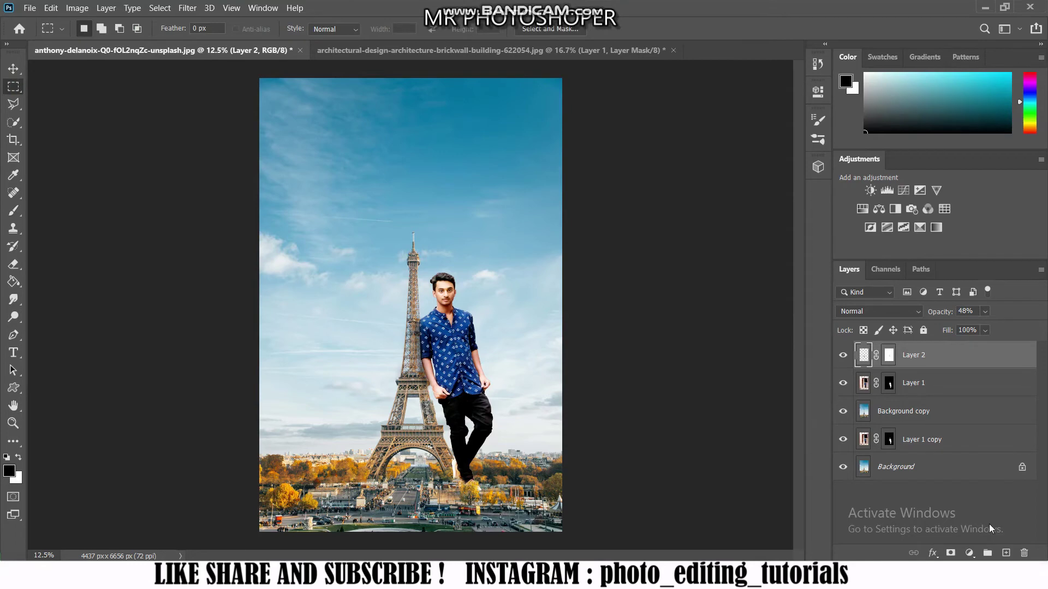
Step: Add a new empty layer and set the brush colour to white with a test dab
click(1006, 553)
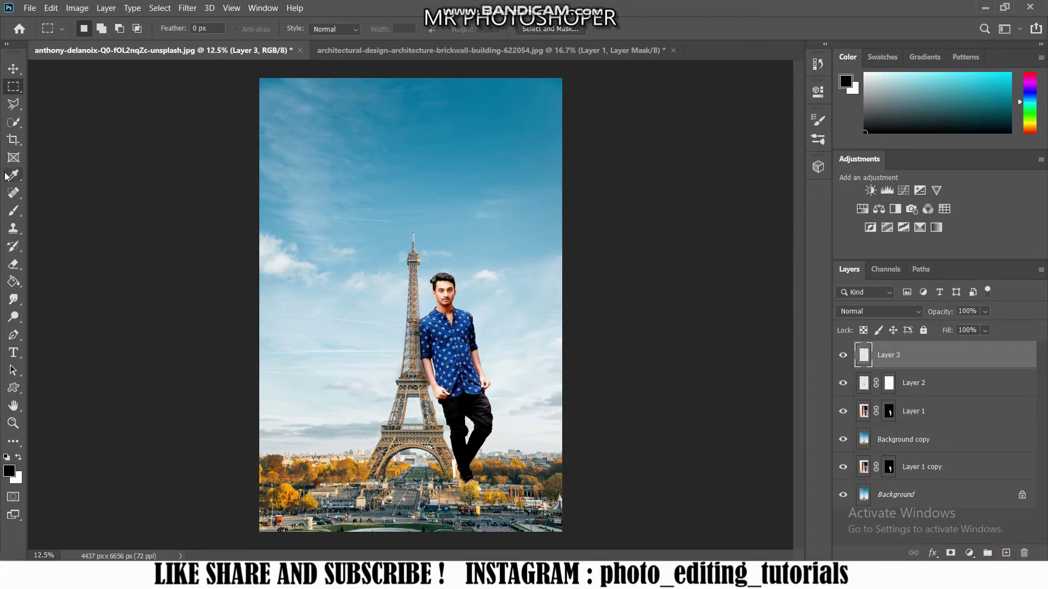
click(14, 210)
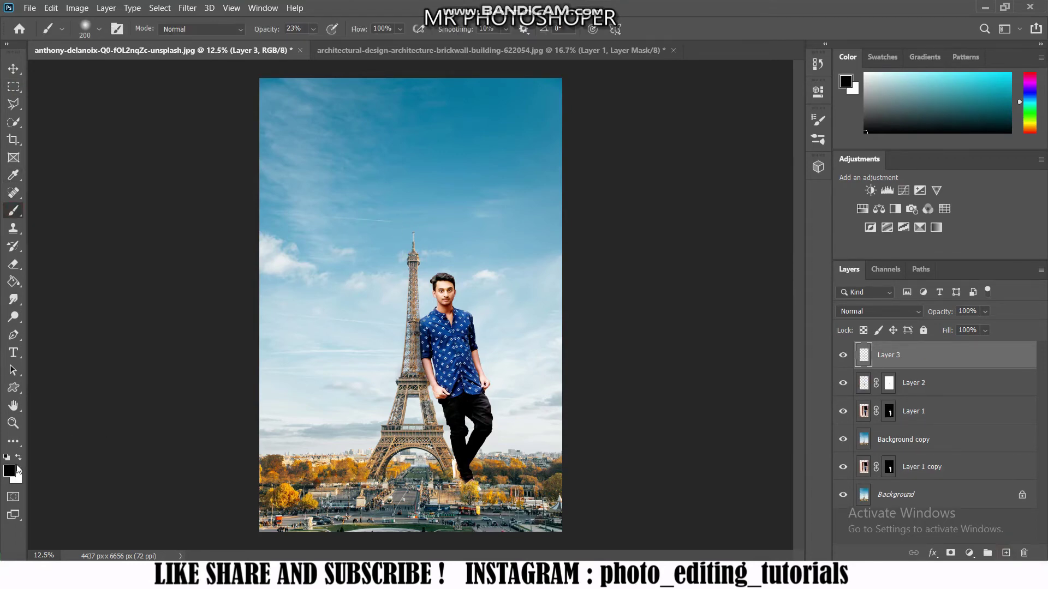
click(20, 460)
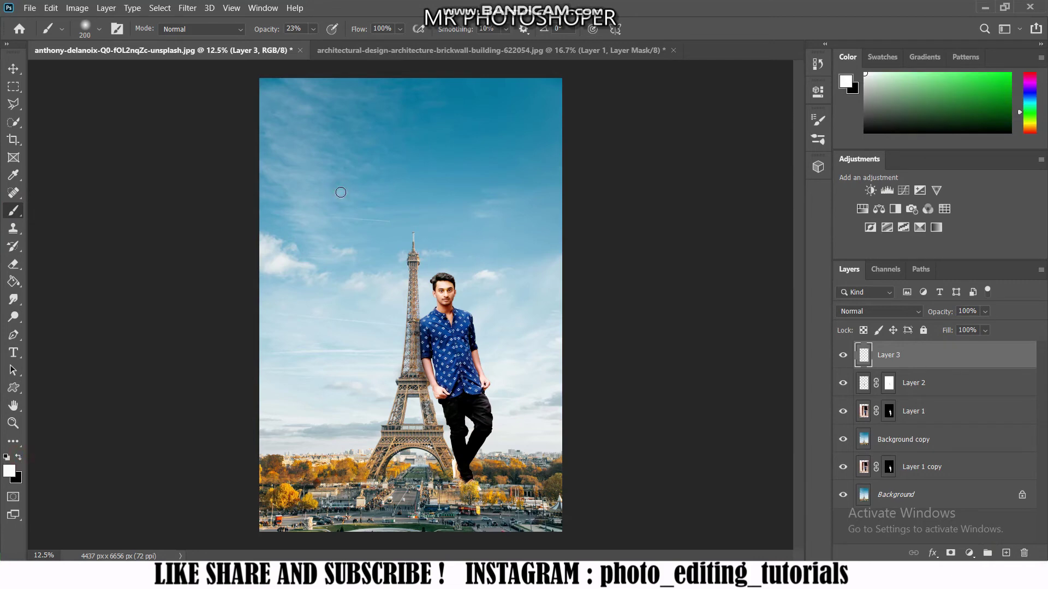
click(398, 175)
Step: Choose the Cloud 12 brush from the brush presets
right_click(403, 140)
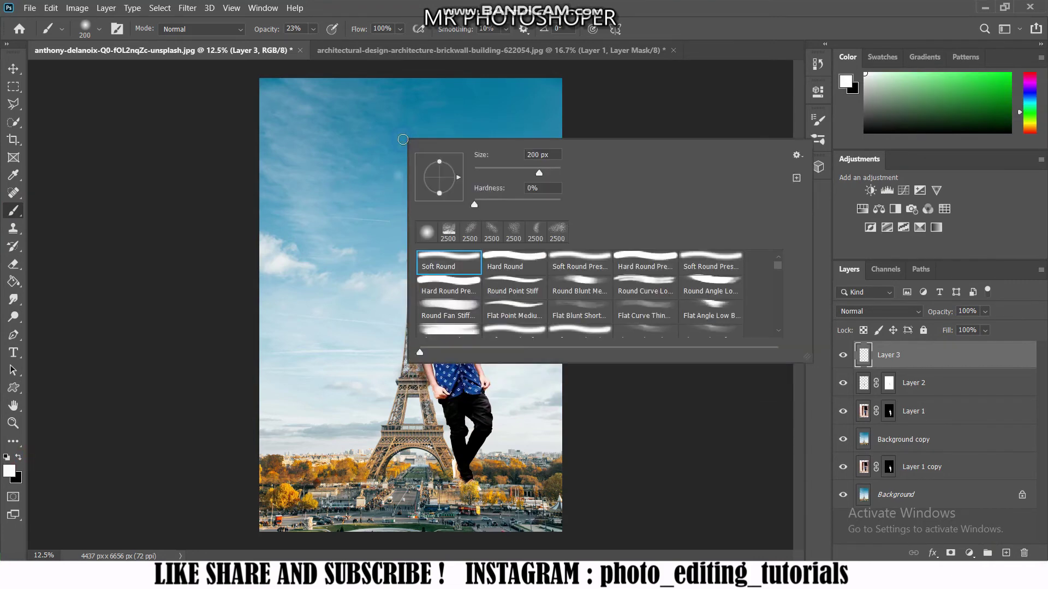
scroll(782, 300, down, 2)
drag(781, 300, 781, 333)
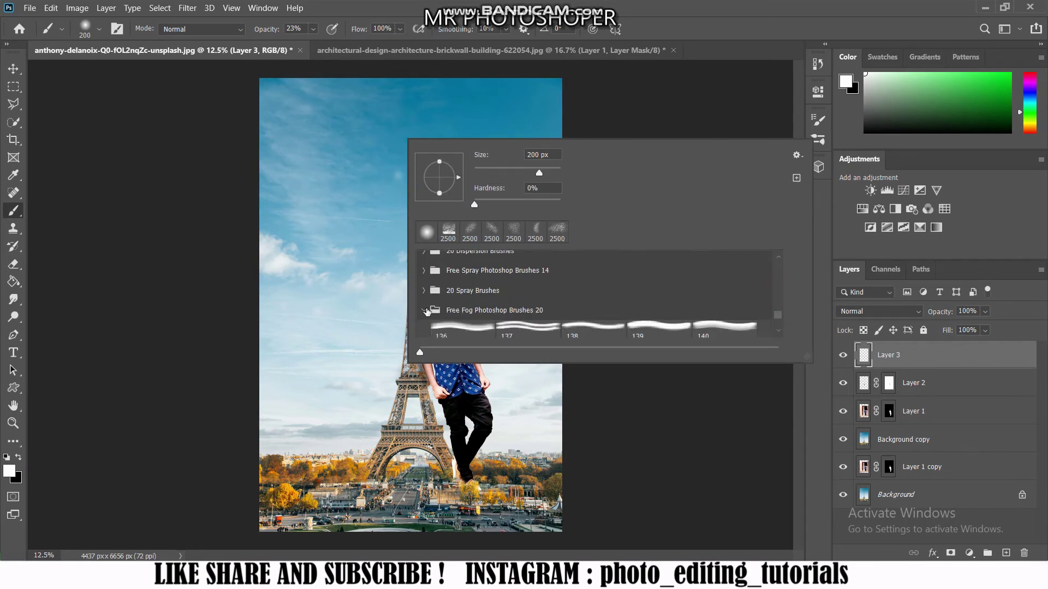
click(426, 309)
click(426, 309)
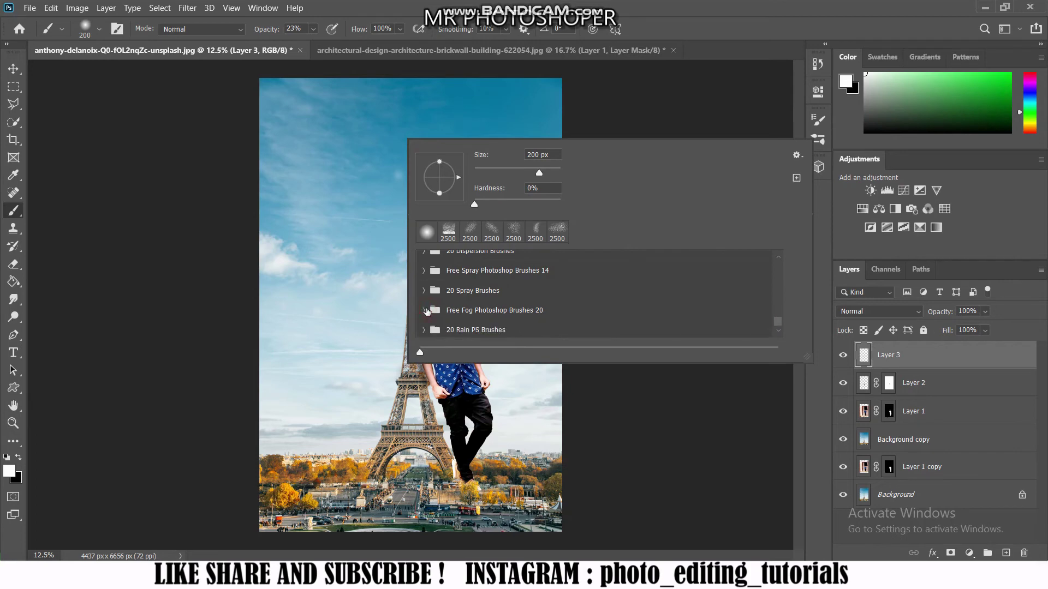
click(778, 261)
click(778, 260)
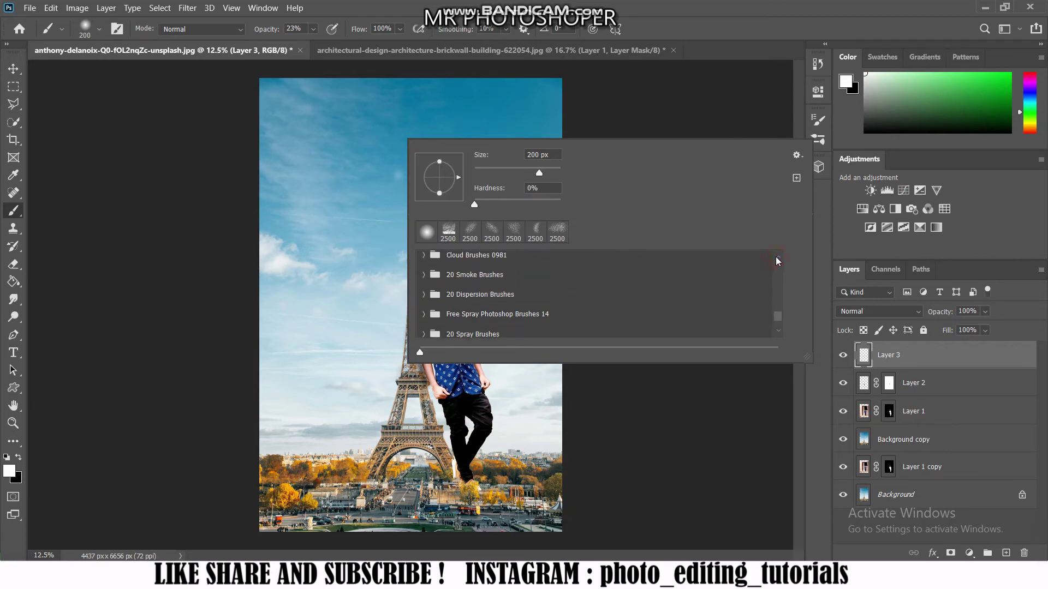
click(778, 261)
click(513, 262)
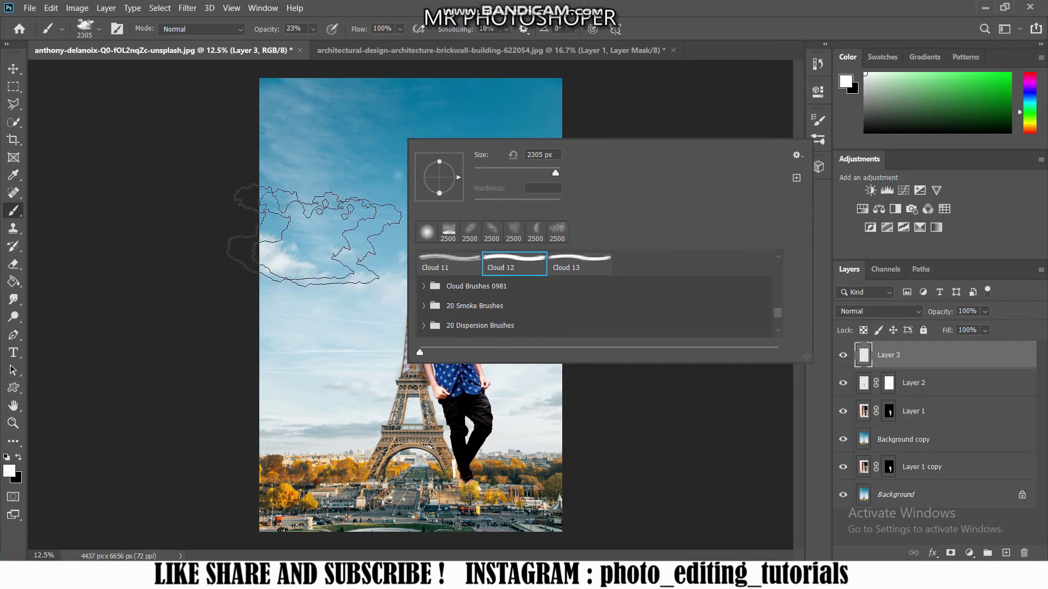
click(352, 153)
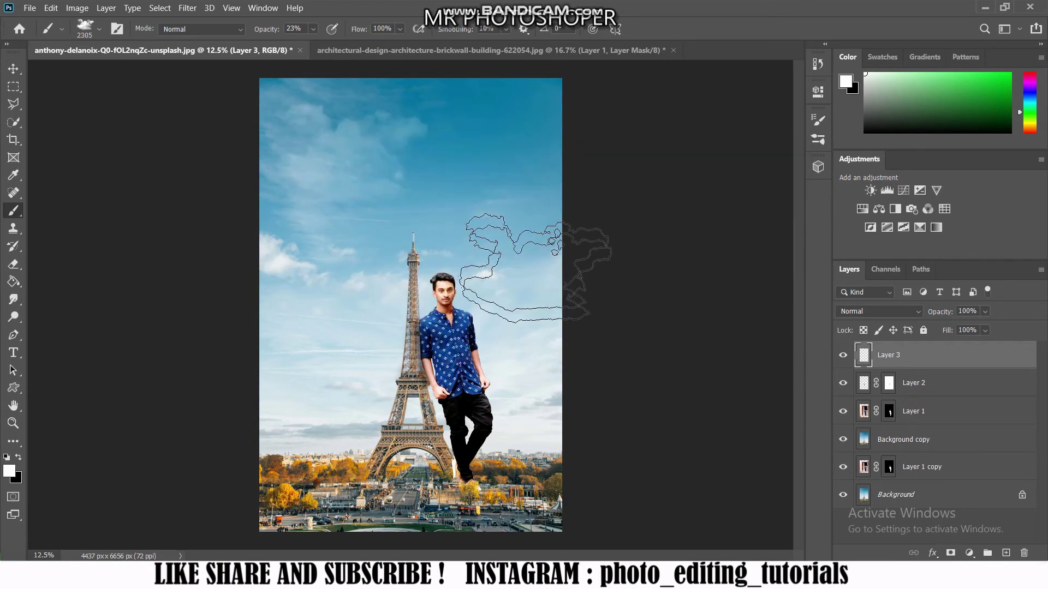
Step: Raise brush opacity to 100% and paint a white cloud in the upper-right sky
drag(264, 28, 374, 49)
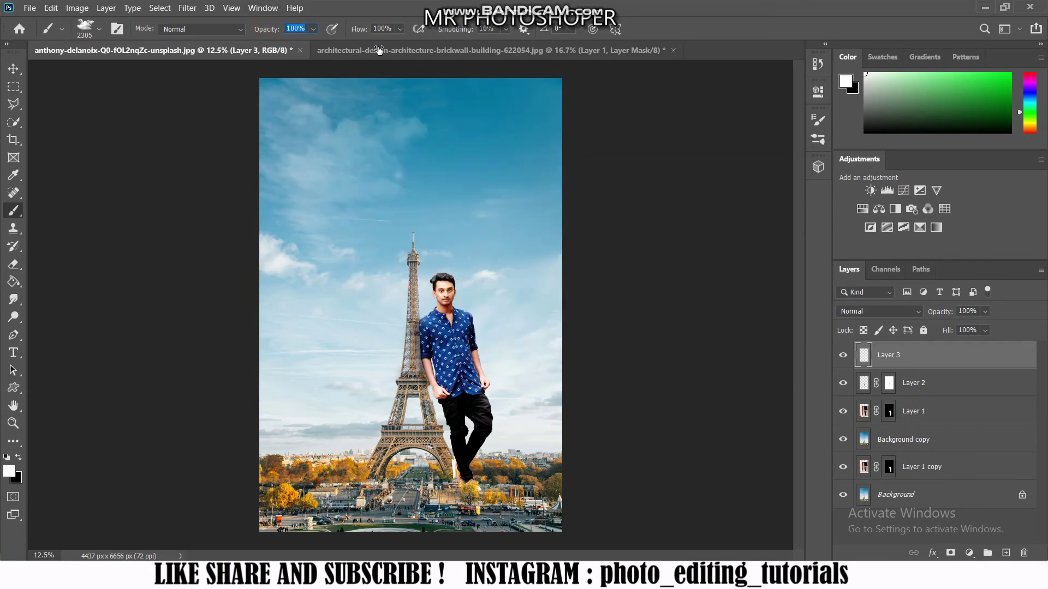
click(545, 169)
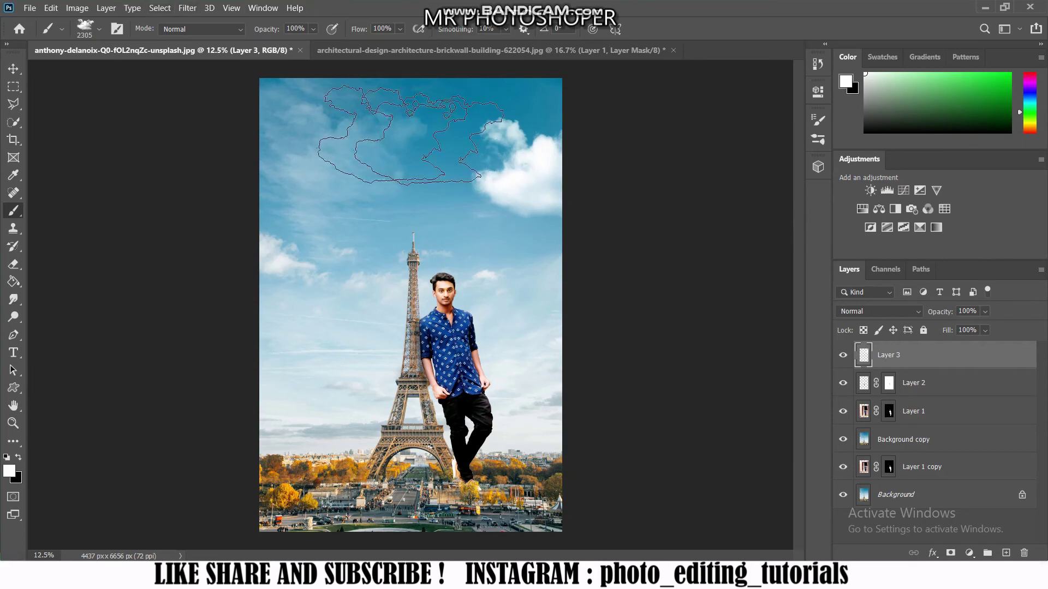
click(12, 88)
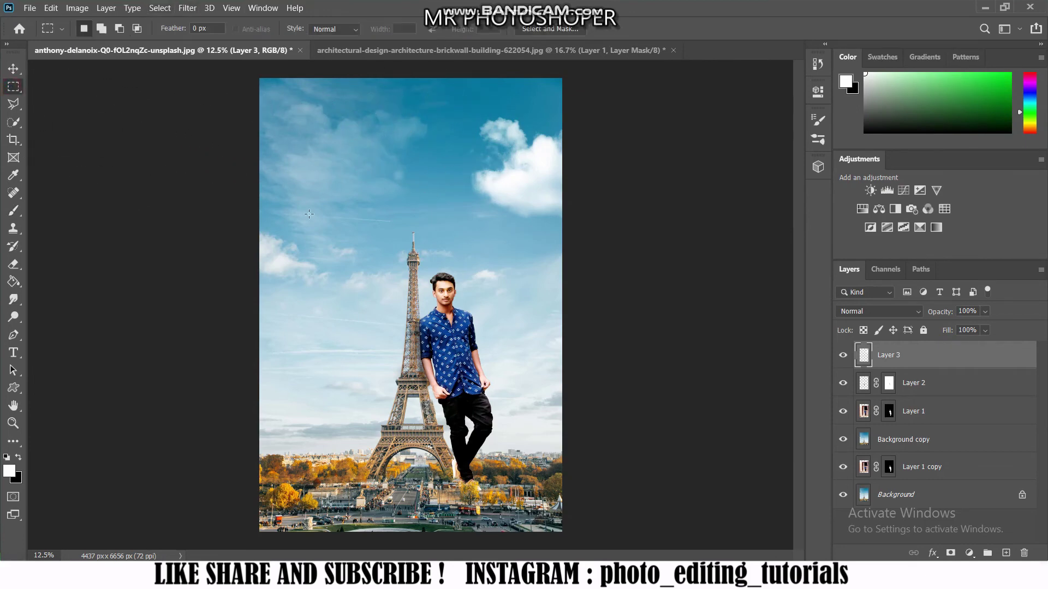
Step: Select Layer 3, Layer 2, Layer 1 and Background copy and merge them
click(943, 359)
click(921, 495)
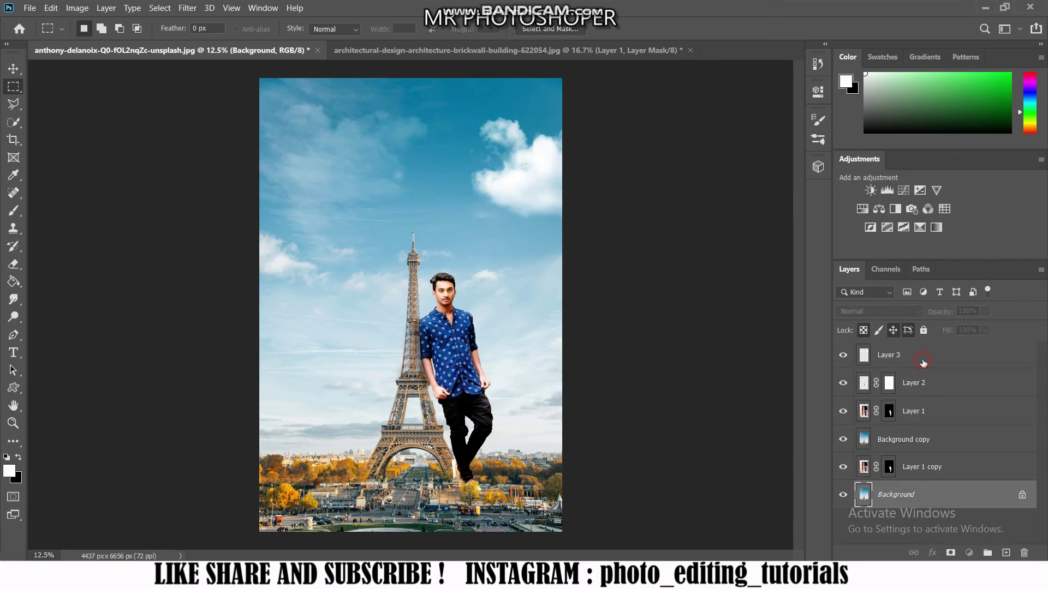
click(923, 363)
click(922, 387)
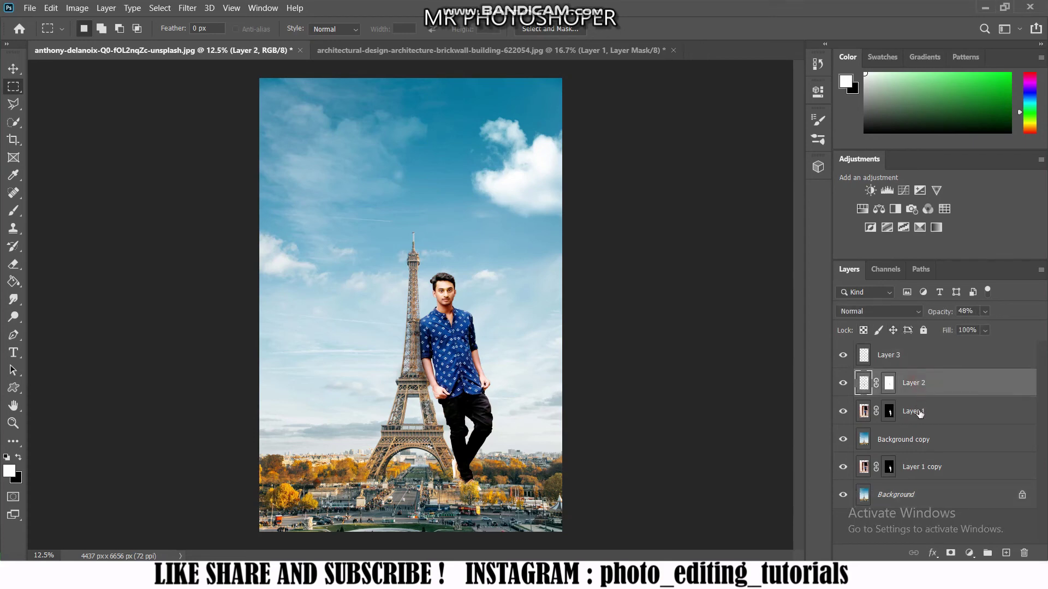
click(920, 413)
ctrl+click(923, 354)
ctrl+click(921, 383)
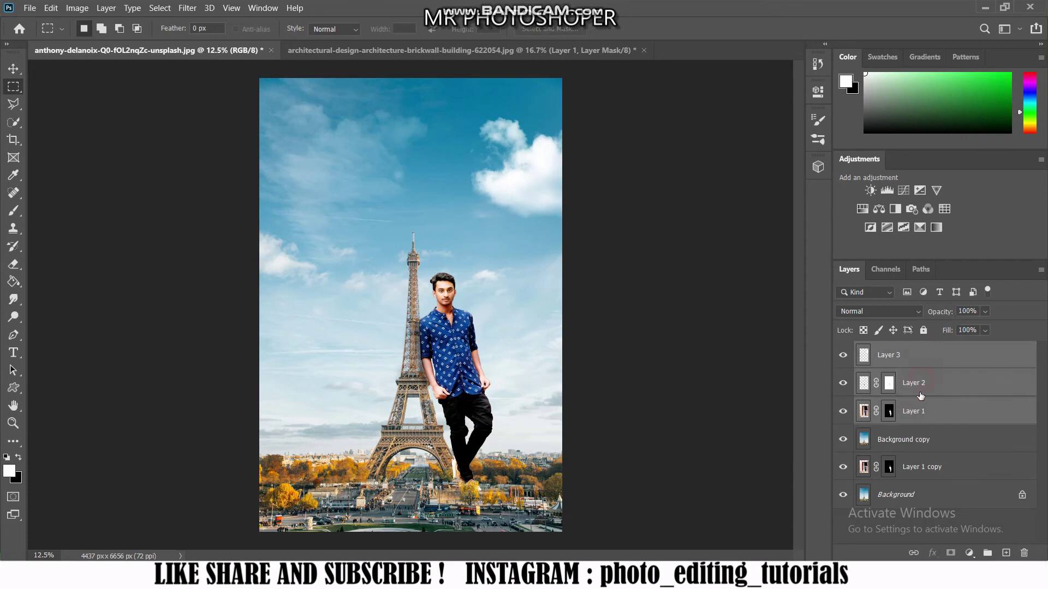
ctrl+click(915, 448)
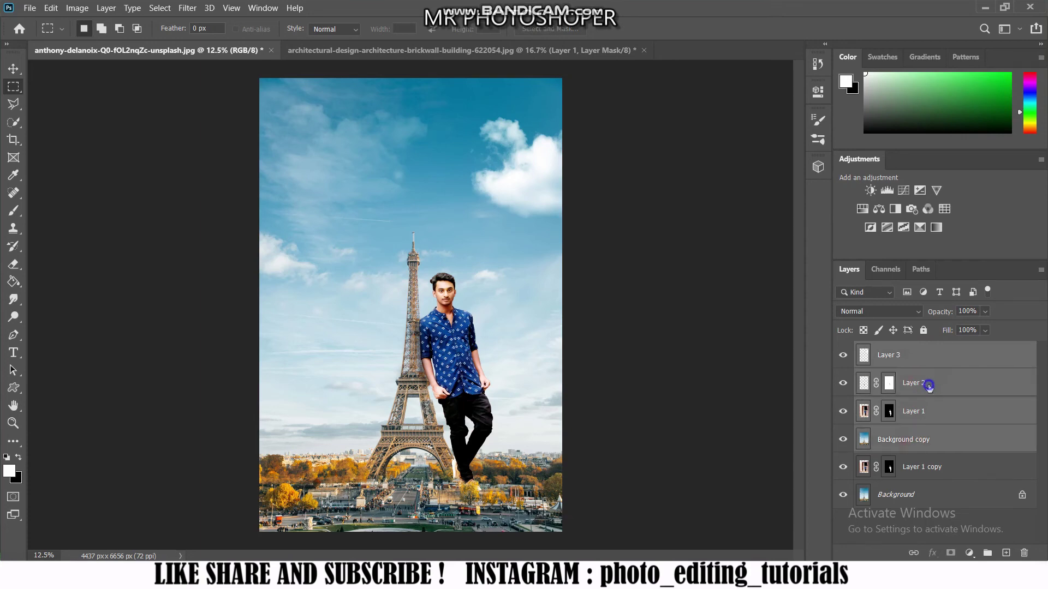
right_click(923, 388)
click(898, 389)
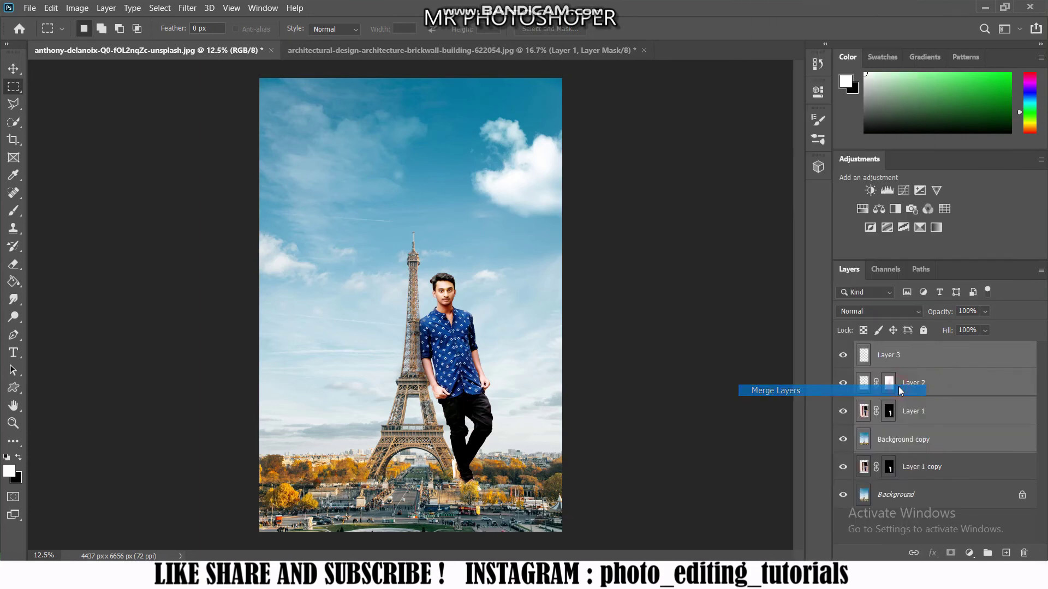
Step: Undo the merge, restore the painted-cloud state in History, and reselect the four layers
key(ctrl+z)
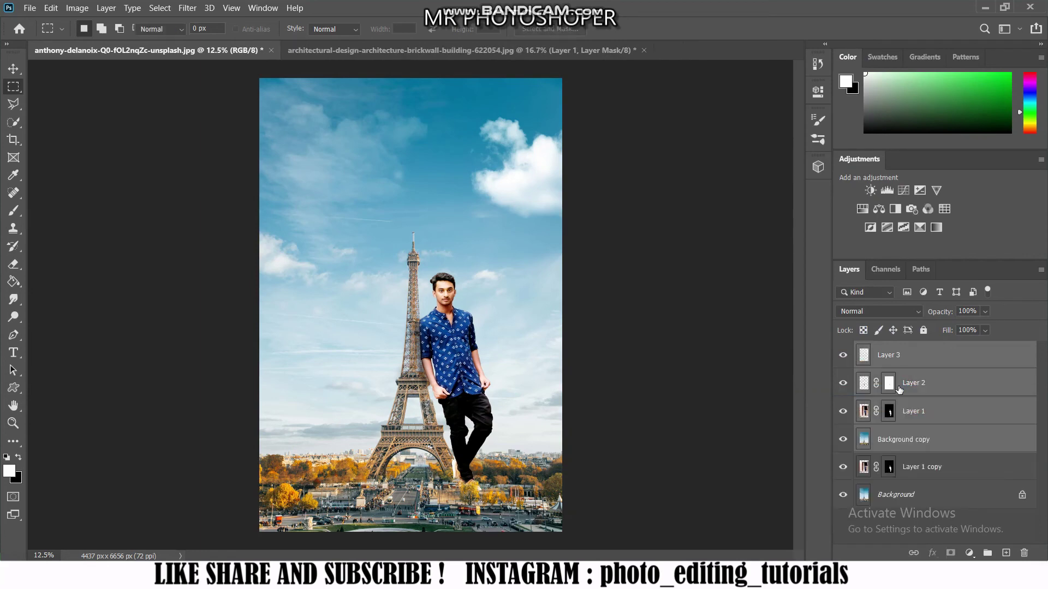
key(j)
click(899, 389)
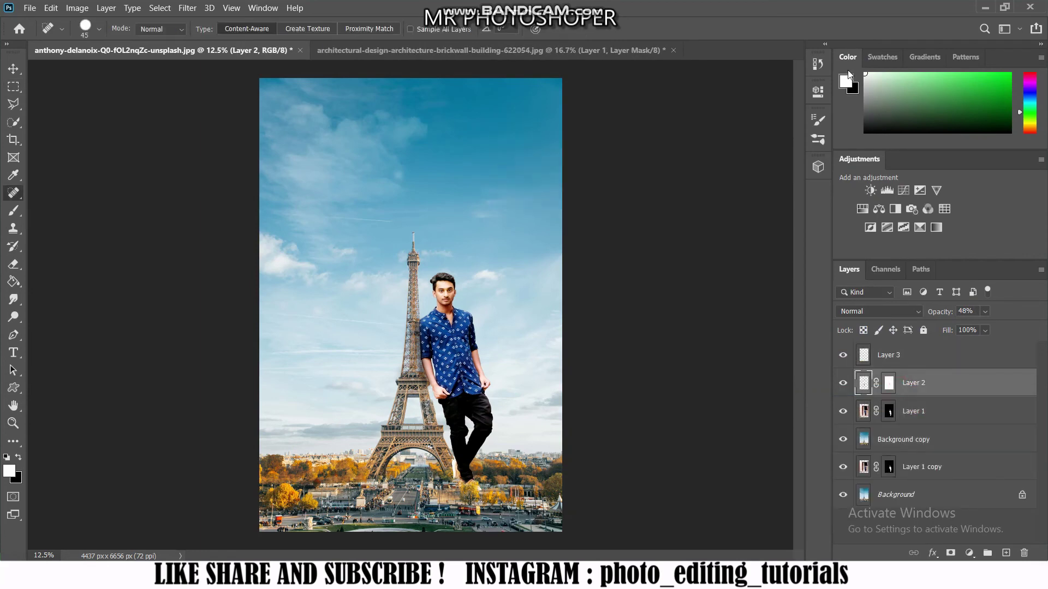
click(818, 64)
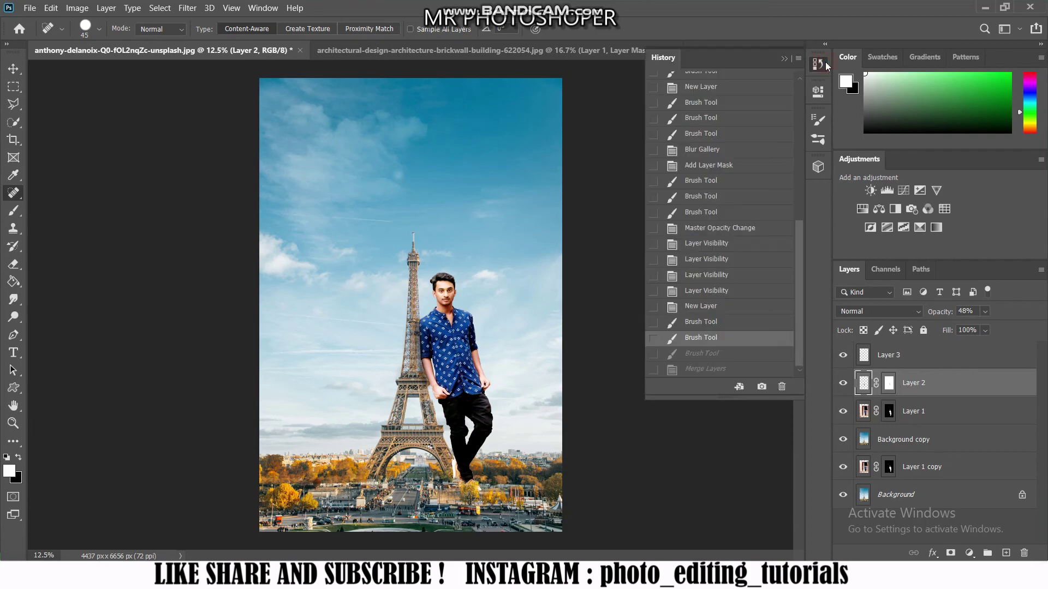
click(704, 354)
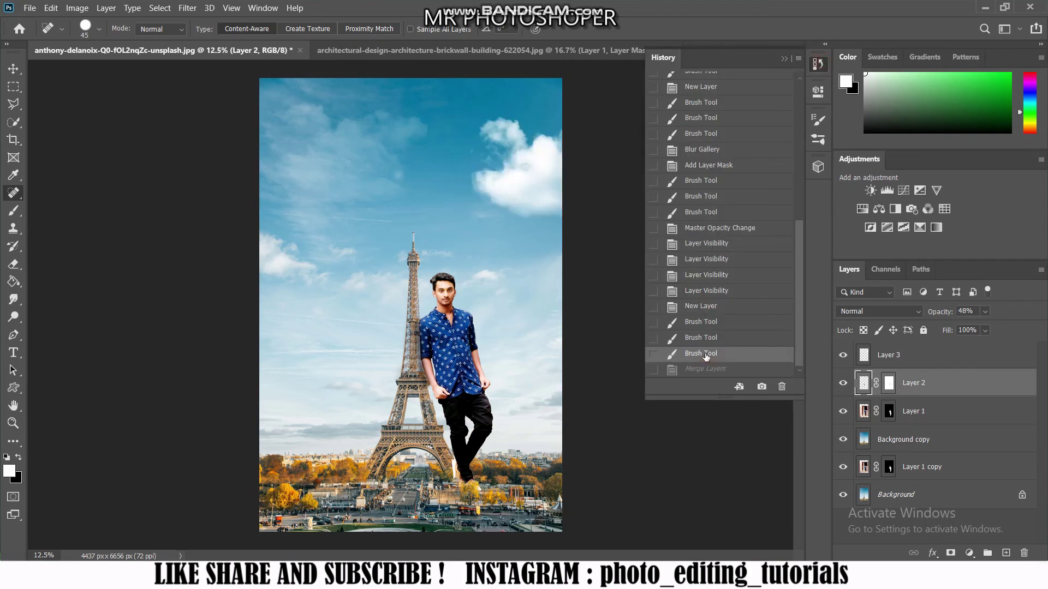
click(818, 63)
shift+click(911, 363)
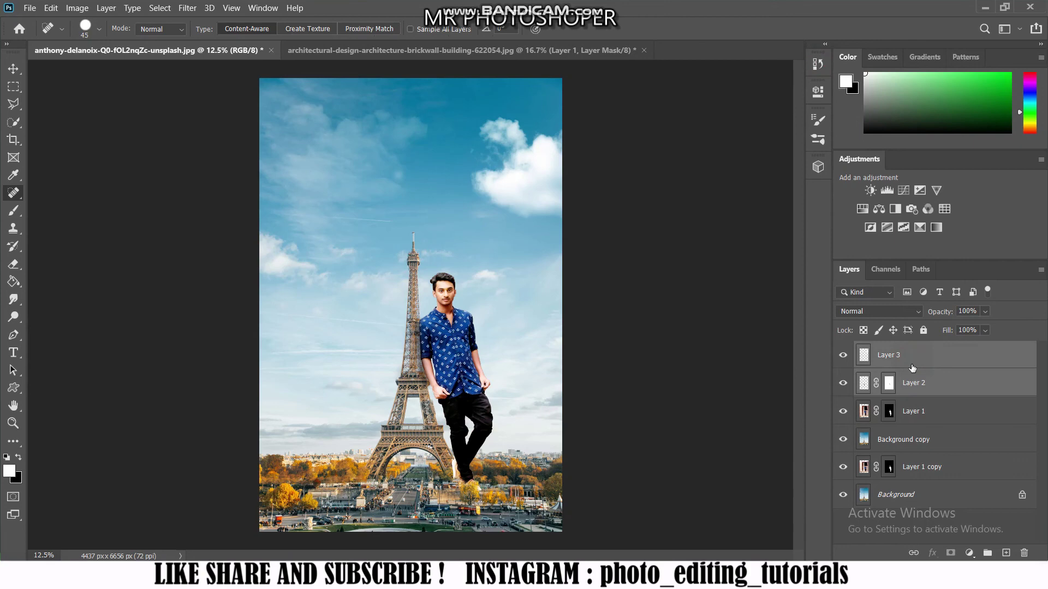
shift+click(911, 415)
shift+click(911, 438)
Step: Duplicate the four layers, merge the copies into one, and apply the Camera Raw Filter
key(ctrl+j)
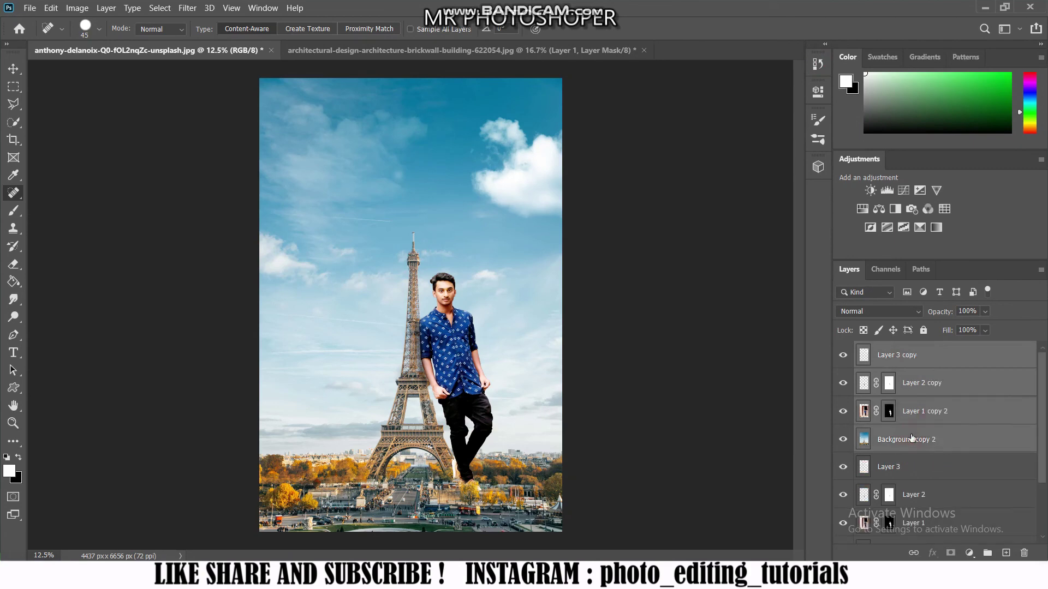
right_click(911, 438)
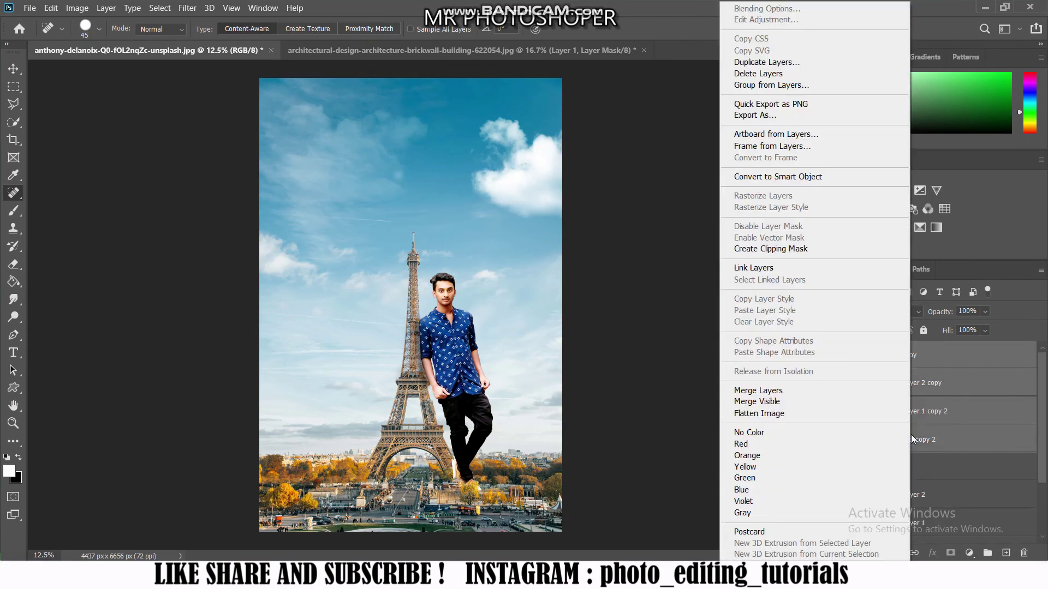
click(866, 389)
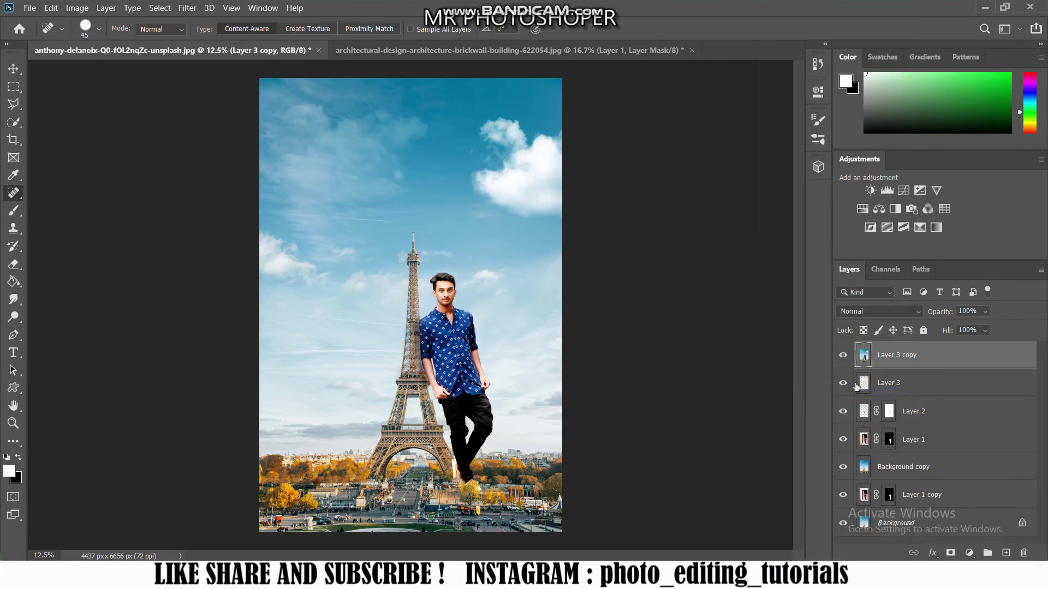
click(187, 8)
click(212, 87)
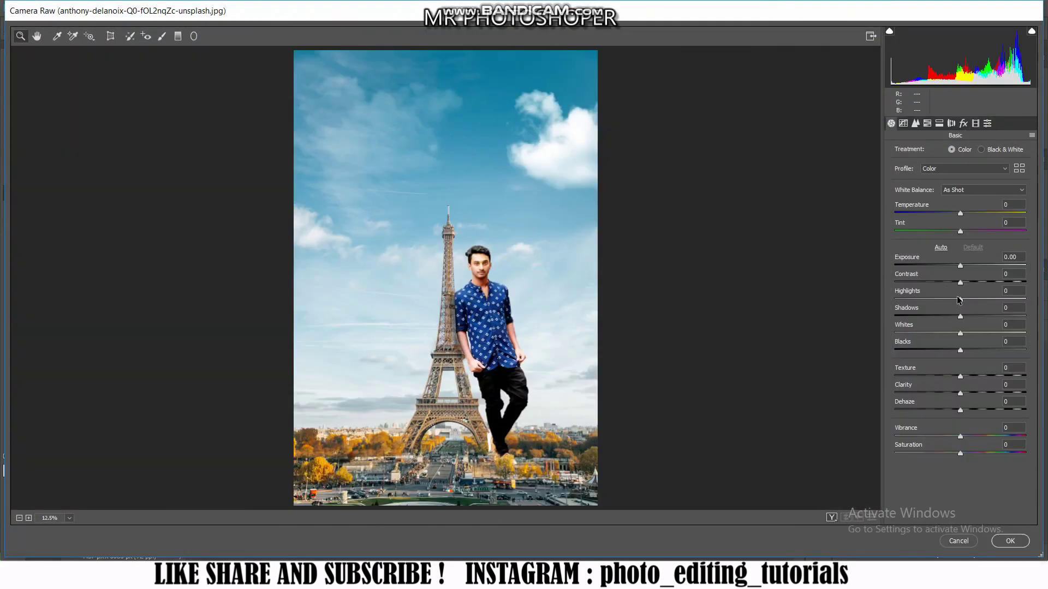
Step: Drag the Camera Raw Shadows slider to deepen the composite's shadows
mouse_move(958, 316)
mouse_down()
mouse_move(939, 315)
mouse_move(964, 317)
mouse_move(975, 333)
mouse_move(942, 354)
mouse_up()
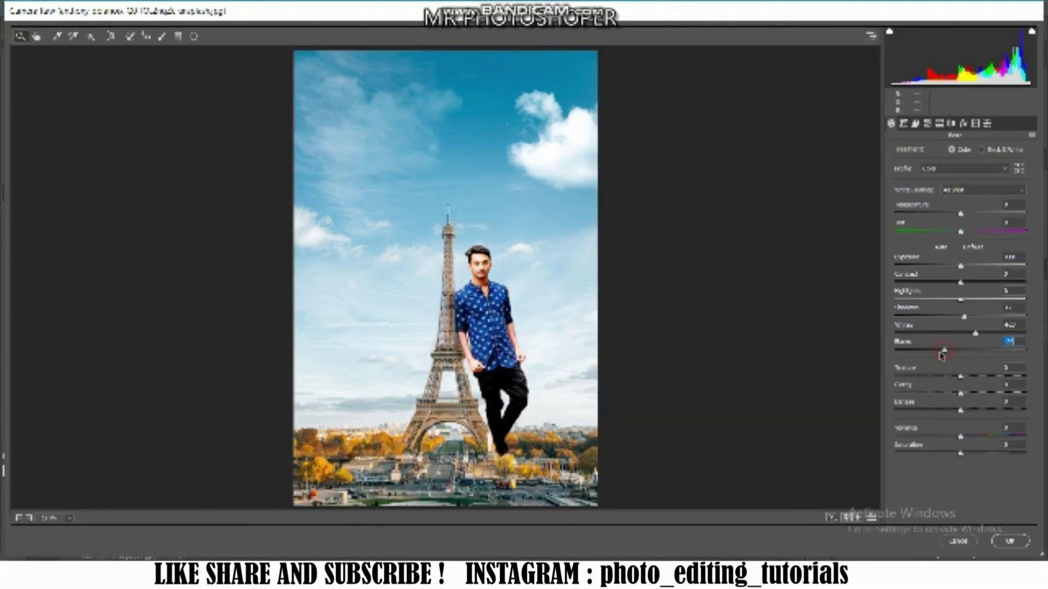